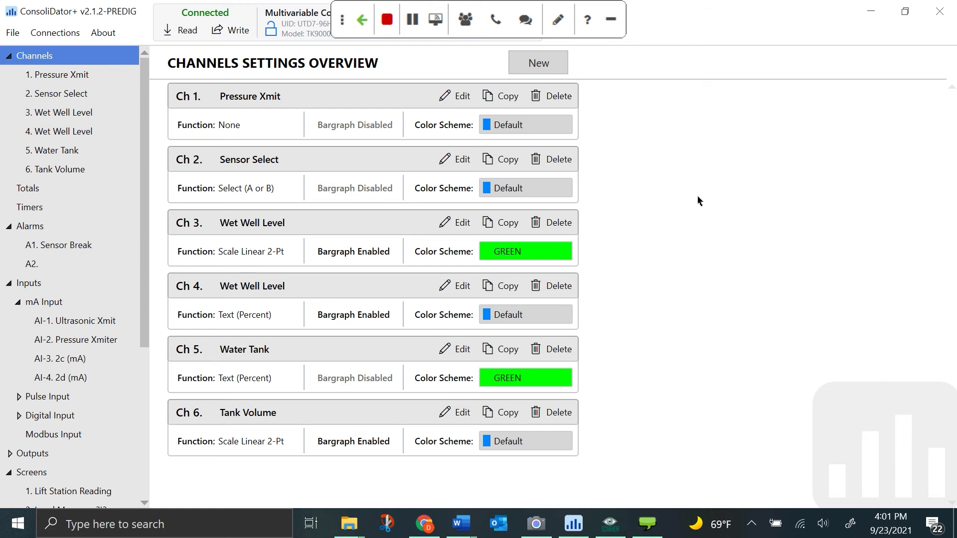
{"action": "scroll", "coordinate": [120, 283], "scroll_direction": "down", "scroll_amount": 5}
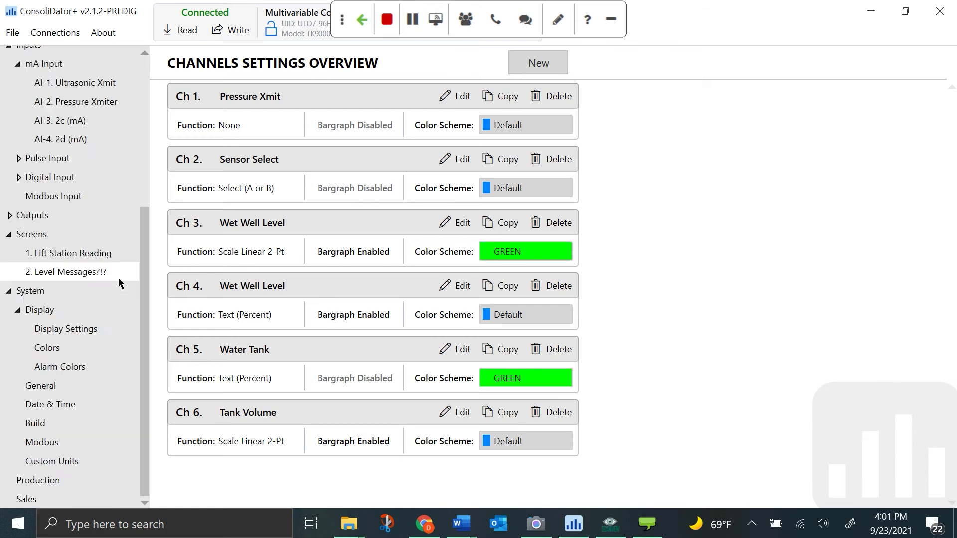
{"action": "scroll", "coordinate": [120, 283], "scroll_direction": "up", "scroll_amount": 5}
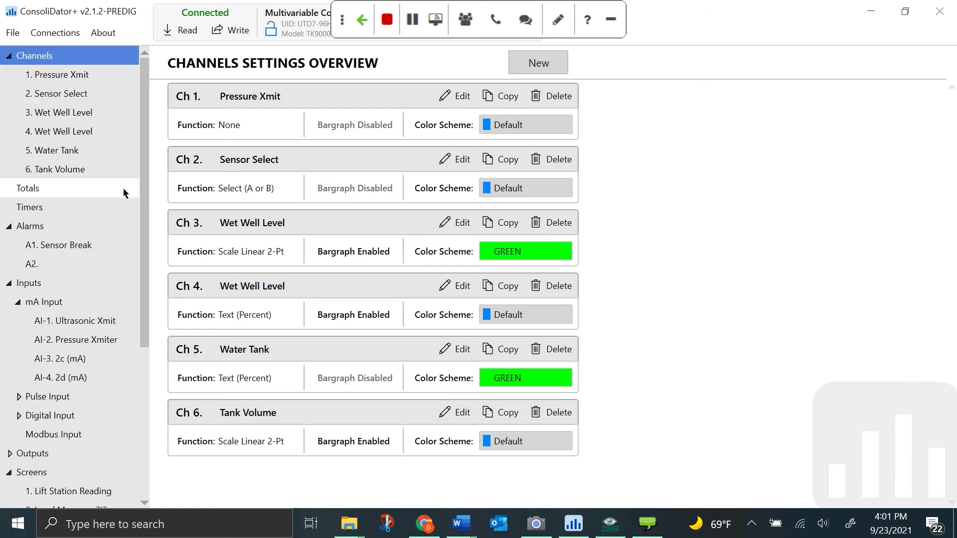
- Create a new configuration with four modules in order: (4) Pulse Inputs, (4) mA Inputs, (5) mA Outputs and (5) Relay Outputs
{"action": "left_click", "coordinate": [22, 35]}
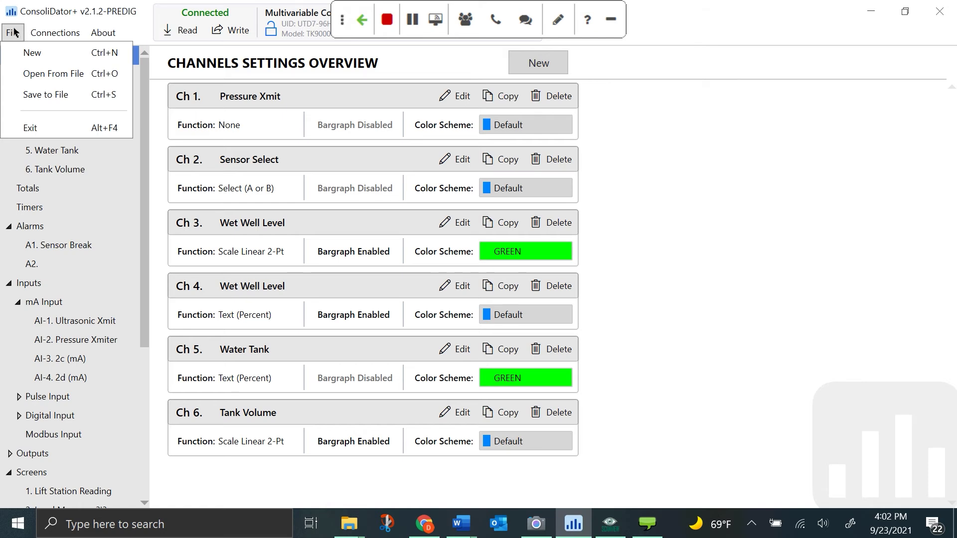
{"action": "left_click", "coordinate": [15, 33]}
{"action": "left_click", "coordinate": [15, 33]}
{"action": "left_click", "coordinate": [55, 57]}
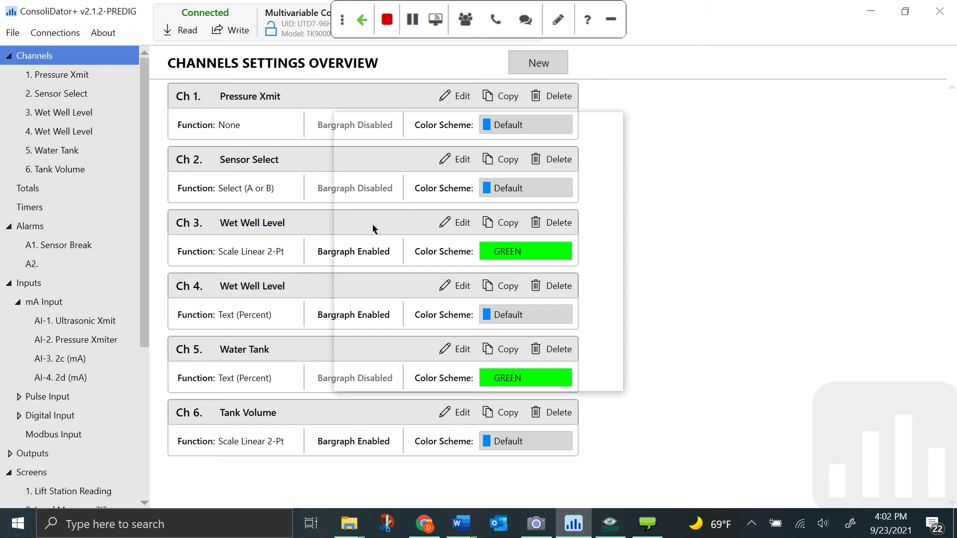
{"action": "left_click", "coordinate": [497, 185]}
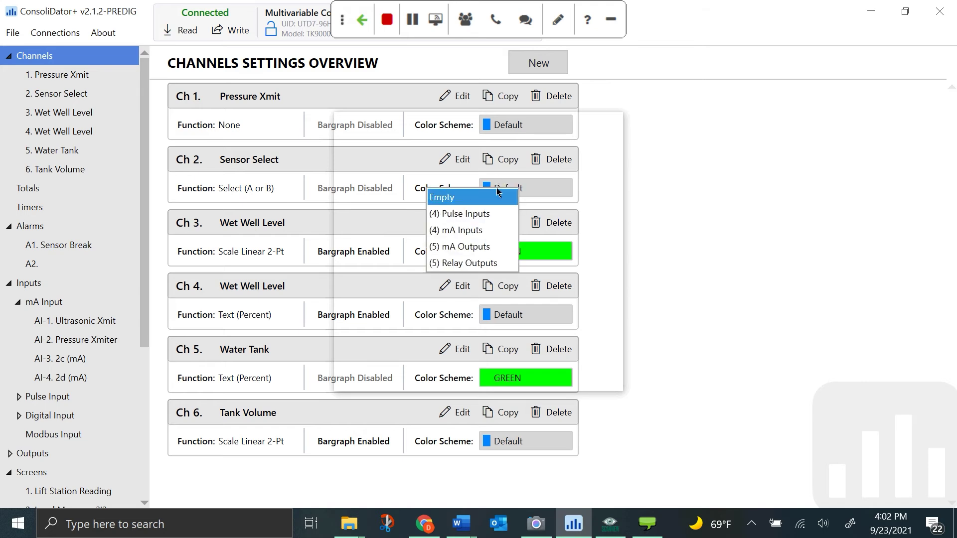
{"action": "left_click", "coordinate": [495, 214]}
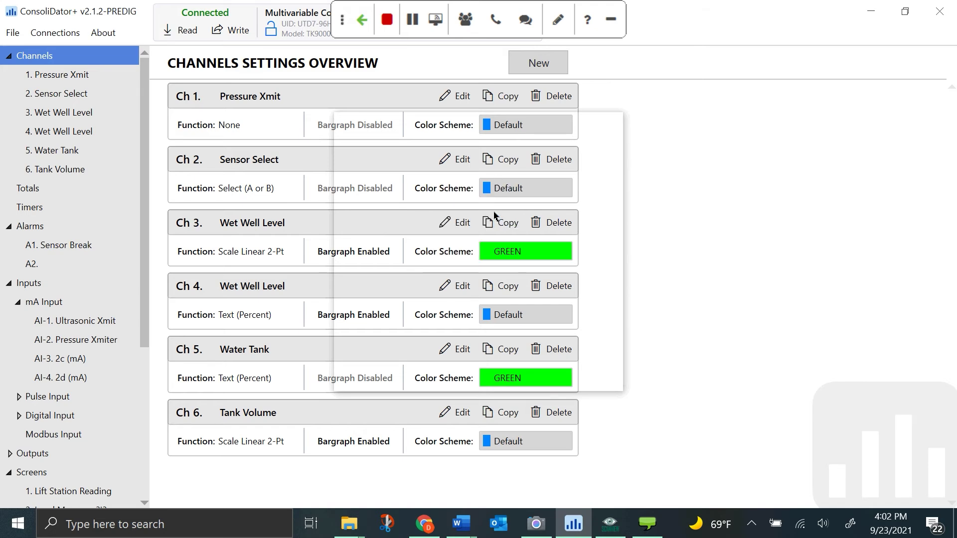
{"action": "left_click", "coordinate": [494, 213]}
{"action": "left_click", "coordinate": [486, 256]}
{"action": "left_click", "coordinate": [501, 259]}
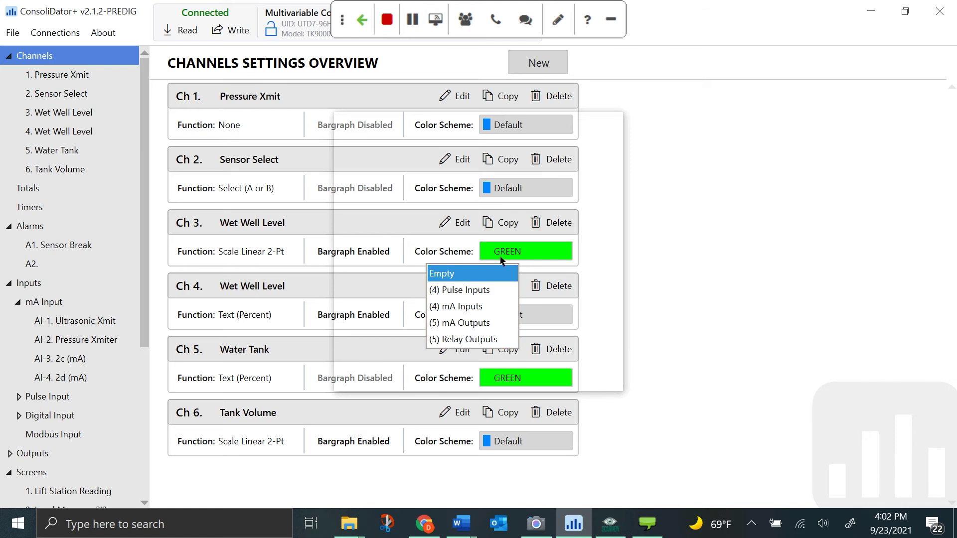
{"action": "left_click", "coordinate": [489, 323]}
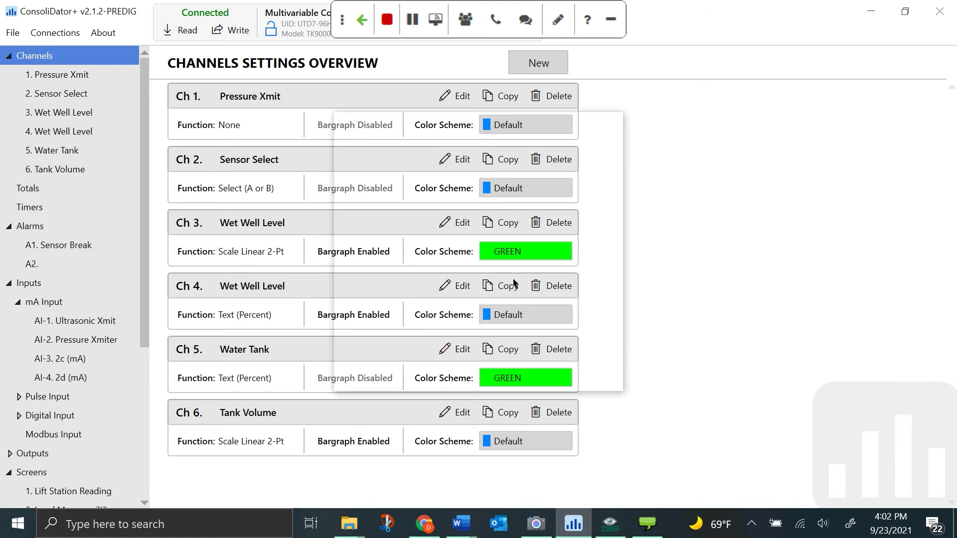
{"action": "left_click", "coordinate": [513, 308]}
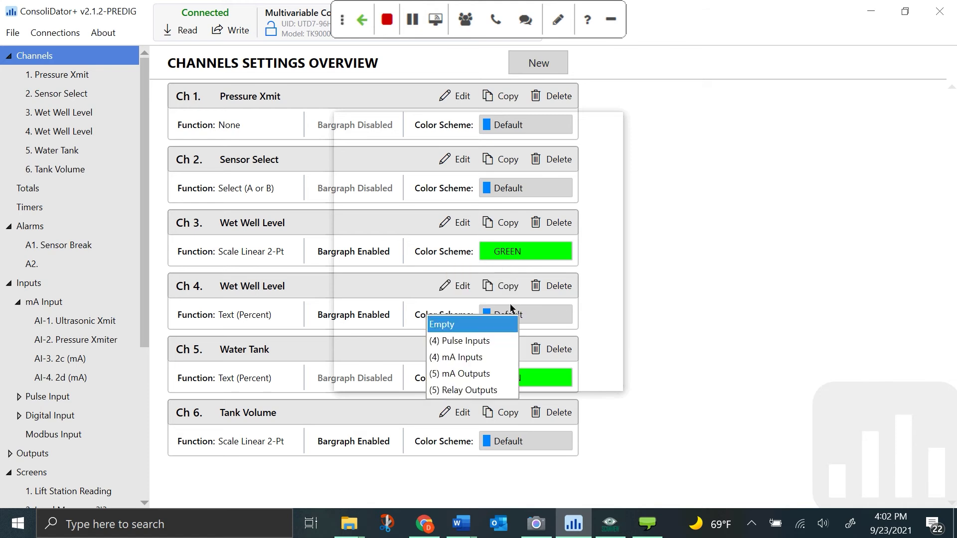
{"action": "left_click", "coordinate": [486, 390]}
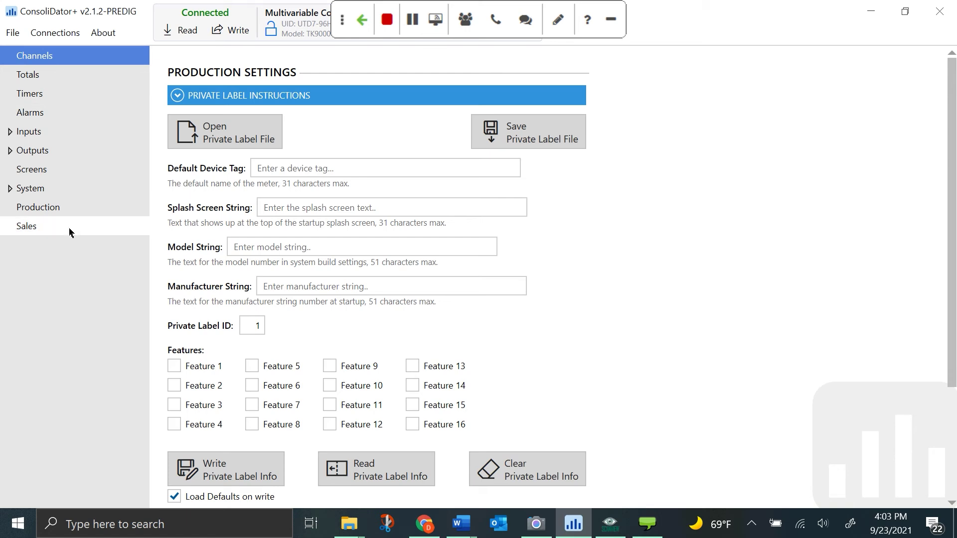
- Rename the display tag of the first mA input, AI-1, to Level Sensor
{"action": "left_click", "coordinate": [9, 132]}
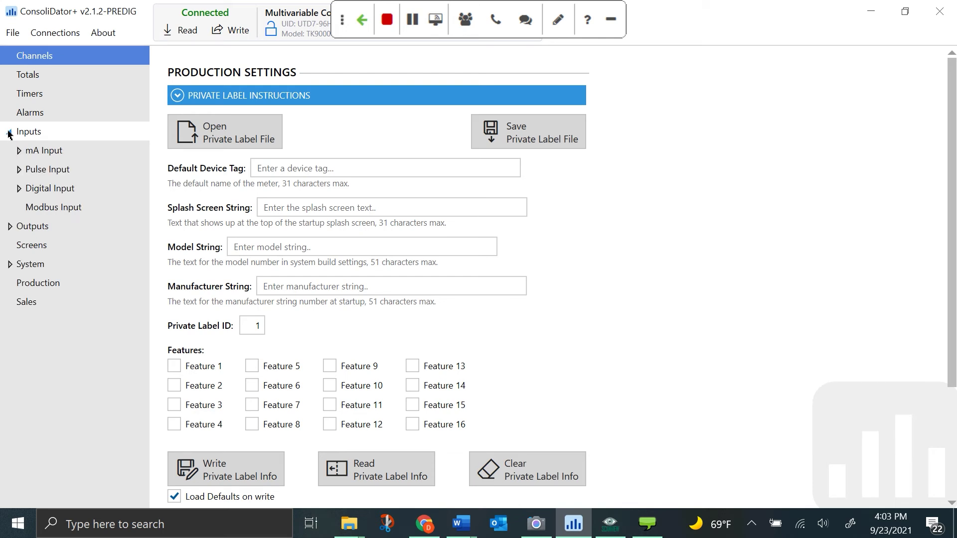
{"action": "left_click", "coordinate": [19, 151]}
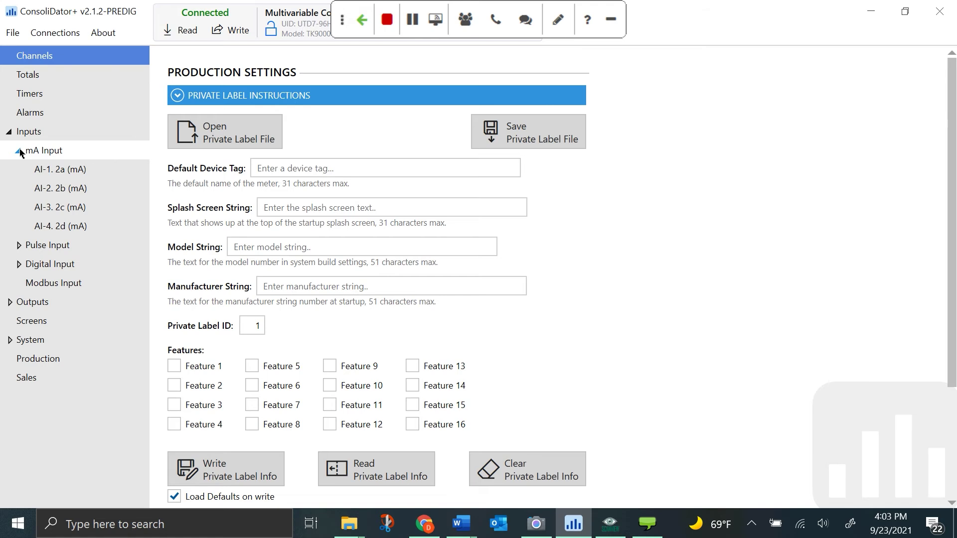
{"action": "left_click", "coordinate": [73, 172]}
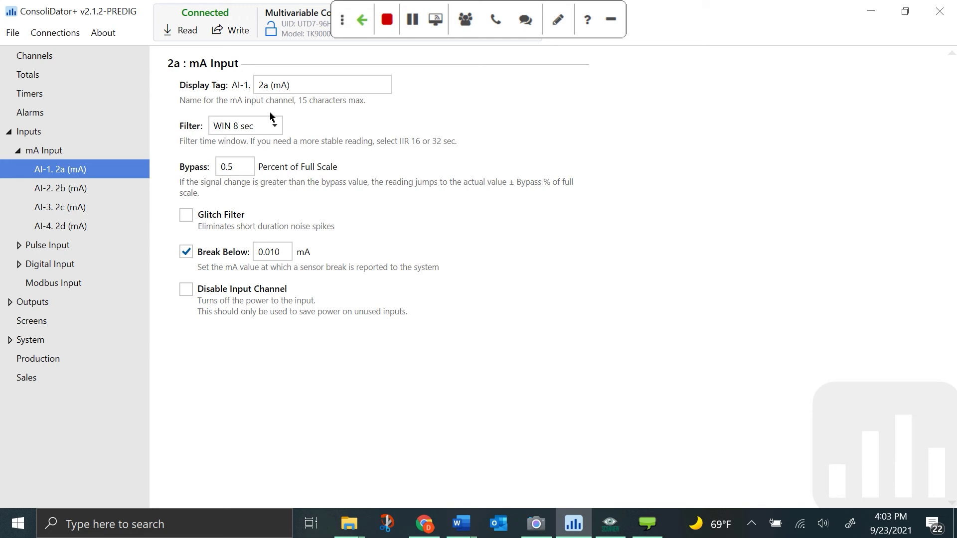
{"action": "left_click", "coordinate": [315, 89]}
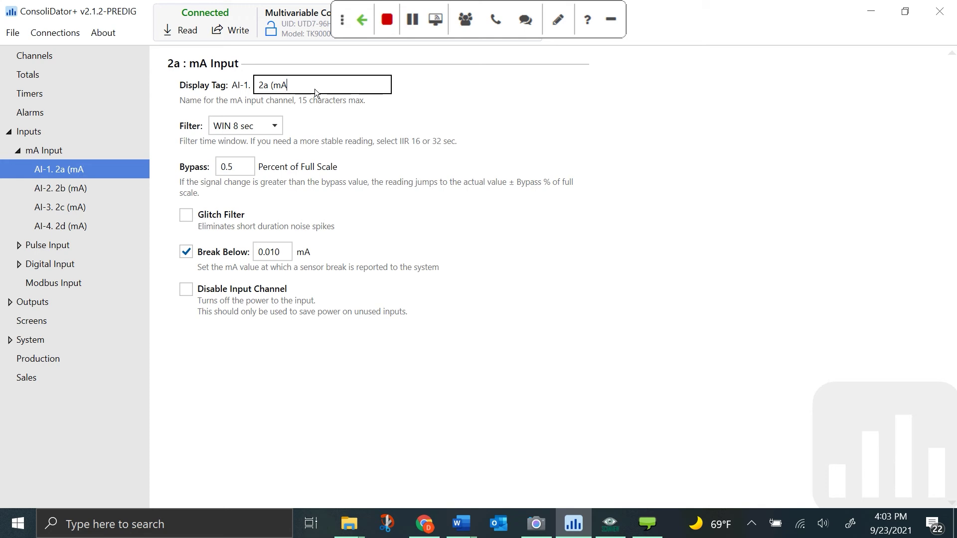
{"action": "key", "text": "BackSpace"}
{"action": "key", "text": "BackSpace"}
{"action": "key", "text": "BackSpace"}
{"action": "key", "text": "BackSpace"}
{"action": "key", "text": "BackSpace"}
{"action": "key", "text": "BackSpace"}
{"action": "type", "text": "Level Sensor"}
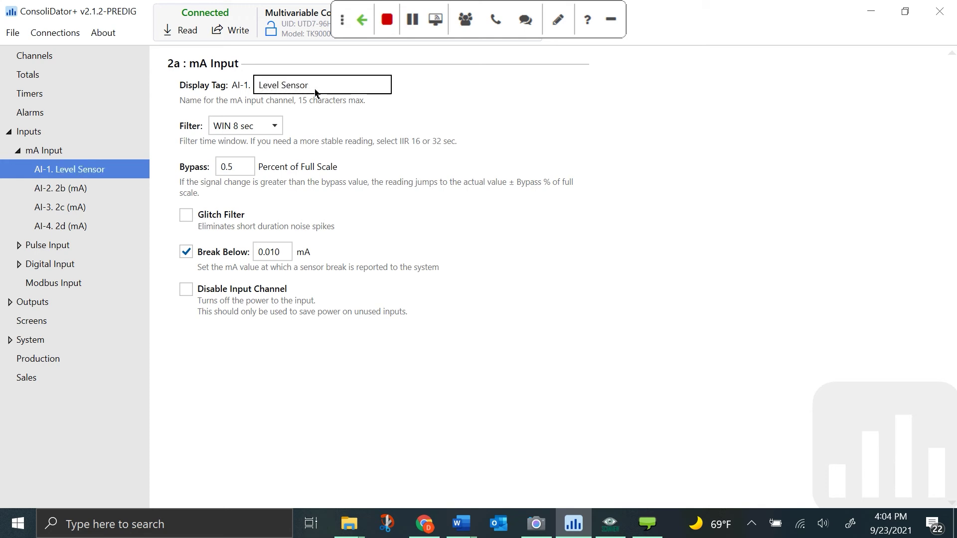
{"action": "left_click", "coordinate": [522, 146]}
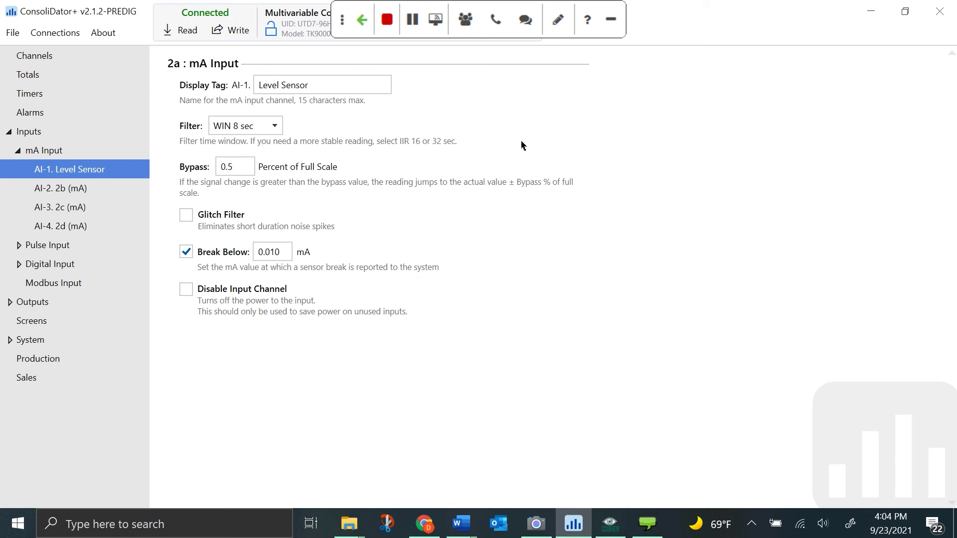
- Set the Level Sensor input's bypass to 10 percent of full scale and its Break Below threshold to 3 mA
{"action": "left_click", "coordinate": [278, 126]}
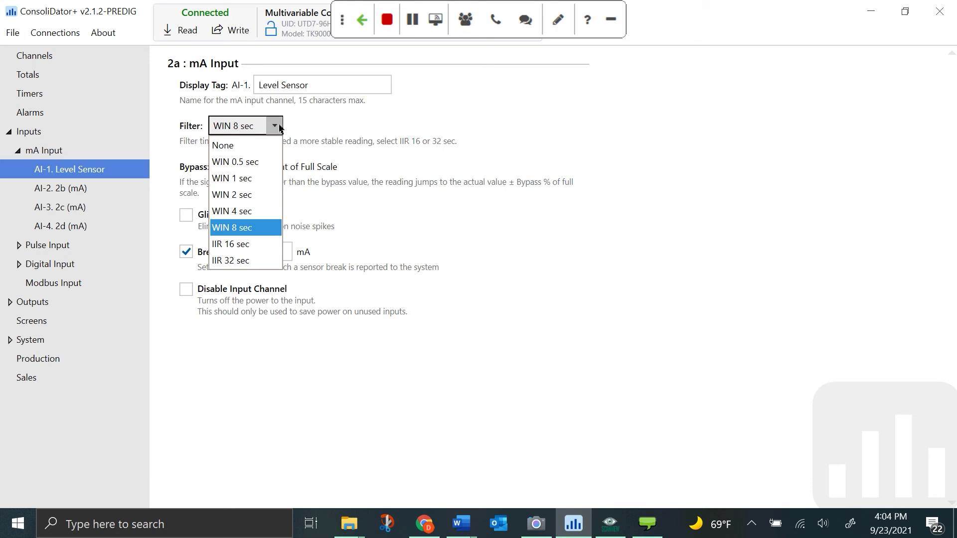
{"action": "left_click", "coordinate": [349, 219]}
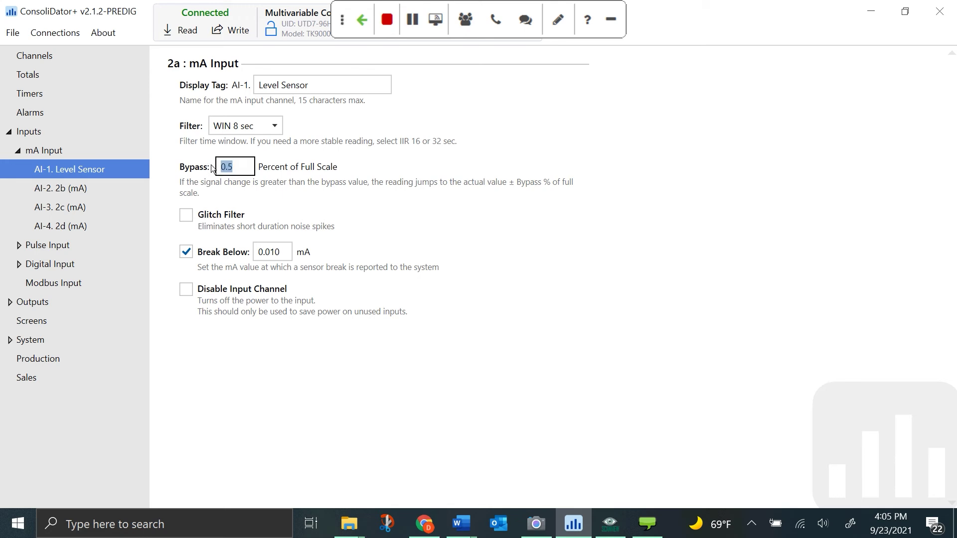
{"action": "type", "text": "10"}
{"action": "left_click", "coordinate": [339, 192]}
{"action": "left_click_drag", "start_coordinate": [288, 253], "coordinate": [244, 253]}
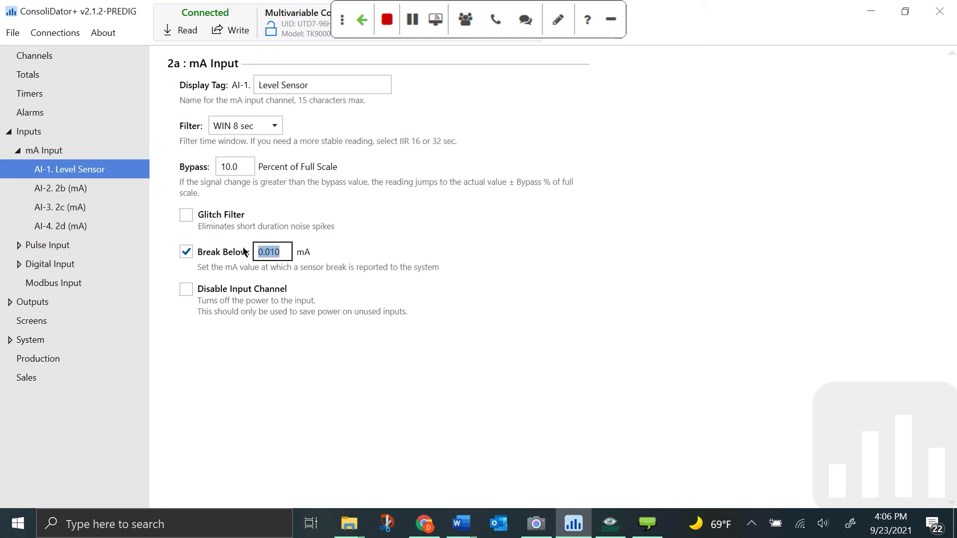
{"action": "key", "text": "BackSpace"}
{"action": "type", "text": "3"}
{"action": "left_click", "coordinate": [432, 319]}
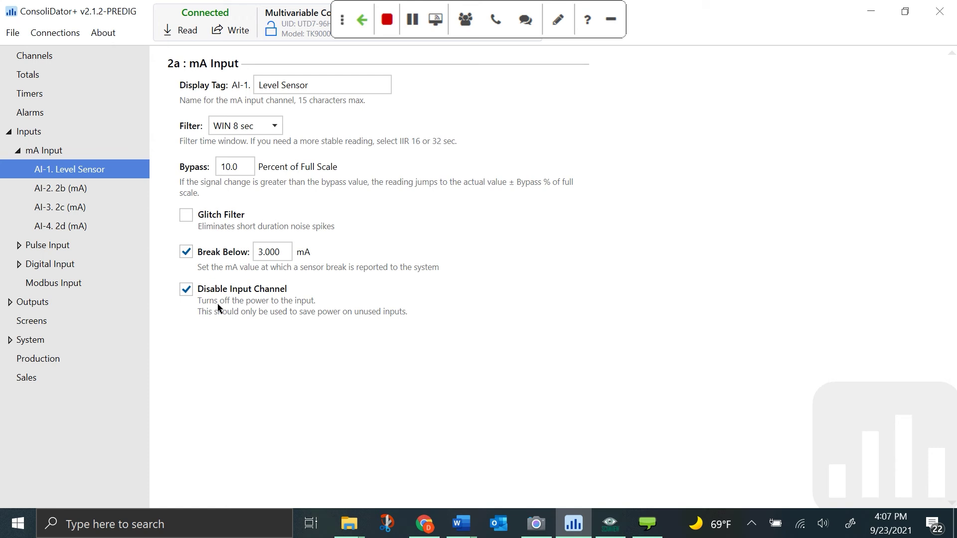
- Turn off the Disable Input Channel option for the Level Sensor input
{"action": "left_click", "coordinate": [189, 295]}
{"action": "left_click", "coordinate": [190, 296]}
{"action": "left_click", "coordinate": [185, 293]}
- Rename the display tag of the first pulse input, PI-1, to Flow Meter
{"action": "left_click", "coordinate": [20, 247]}
{"action": "left_click", "coordinate": [62, 267]}
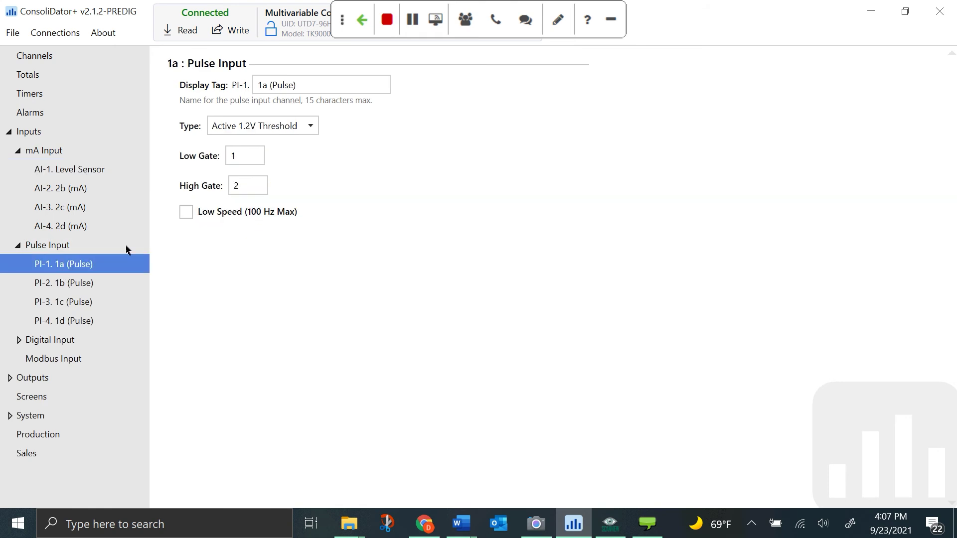
{"action": "left_click_drag", "start_coordinate": [326, 88], "coordinate": [236, 77]}
{"action": "key", "text": "BackSpace"}
{"action": "type", "text": "Flow M"}
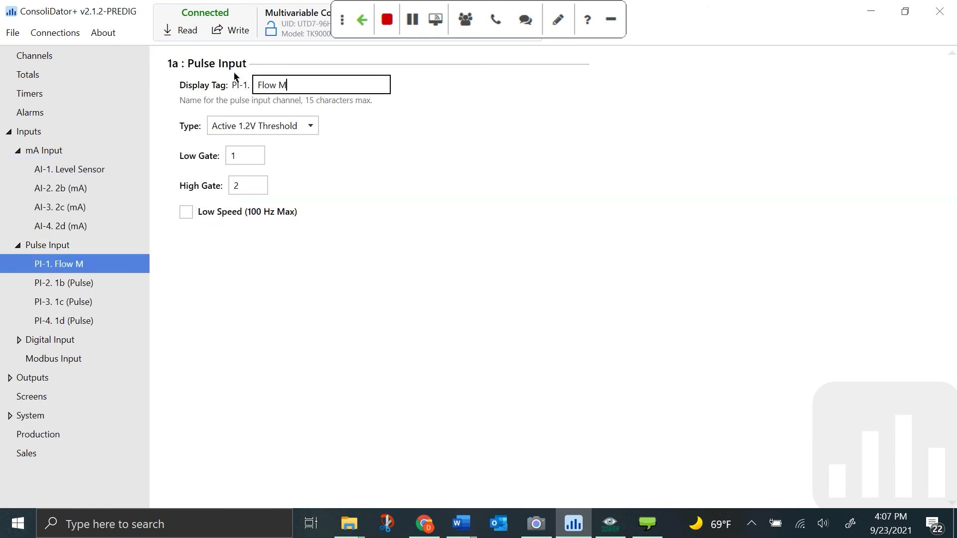
{"action": "type", "text": "eter"}
{"action": "left_click", "coordinate": [381, 225]}
- View the Flow Meter input's type choices, and turn its Low Speed (100 Hz Max) option on and back off
{"action": "left_click", "coordinate": [307, 125]}
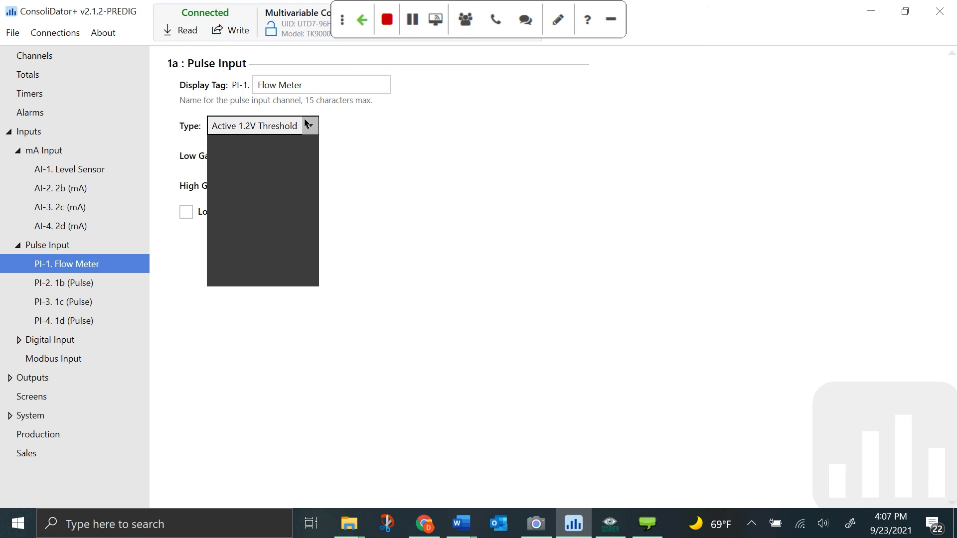
{"action": "left_click", "coordinate": [376, 154]}
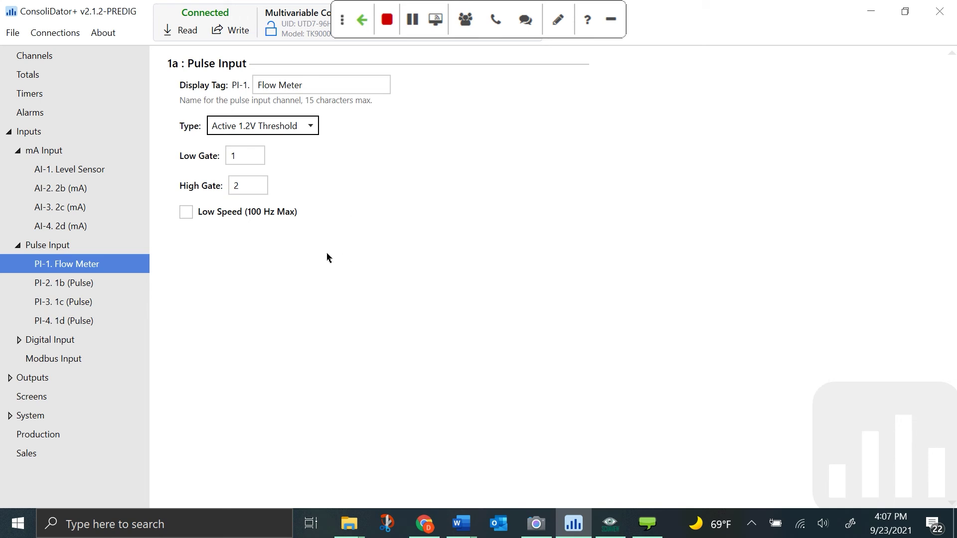
{"action": "left_click", "coordinate": [187, 212]}
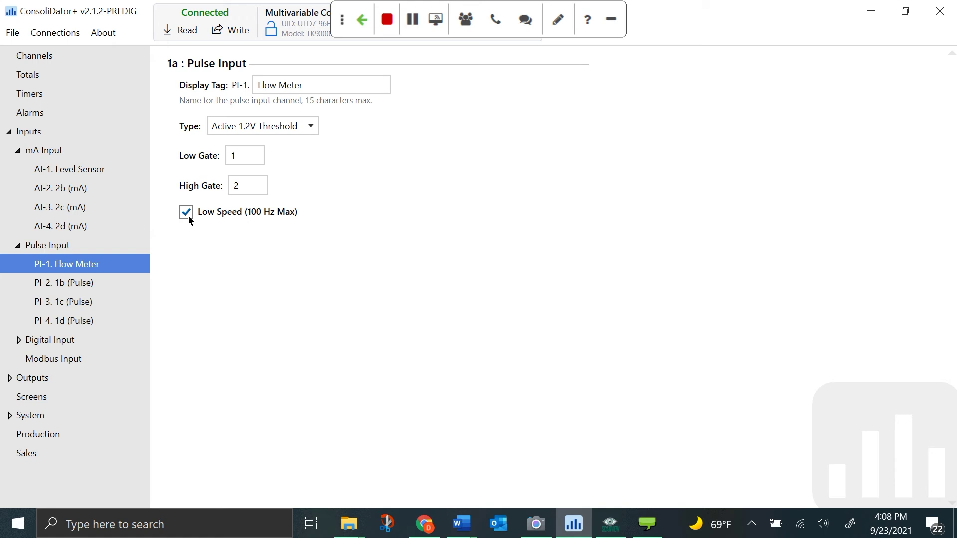
{"action": "left_click", "coordinate": [188, 218]}
- Collapse the pulse and mA input groups and show the overview of all input settings
{"action": "left_click", "coordinate": [18, 249]}
{"action": "left_click", "coordinate": [18, 246]}
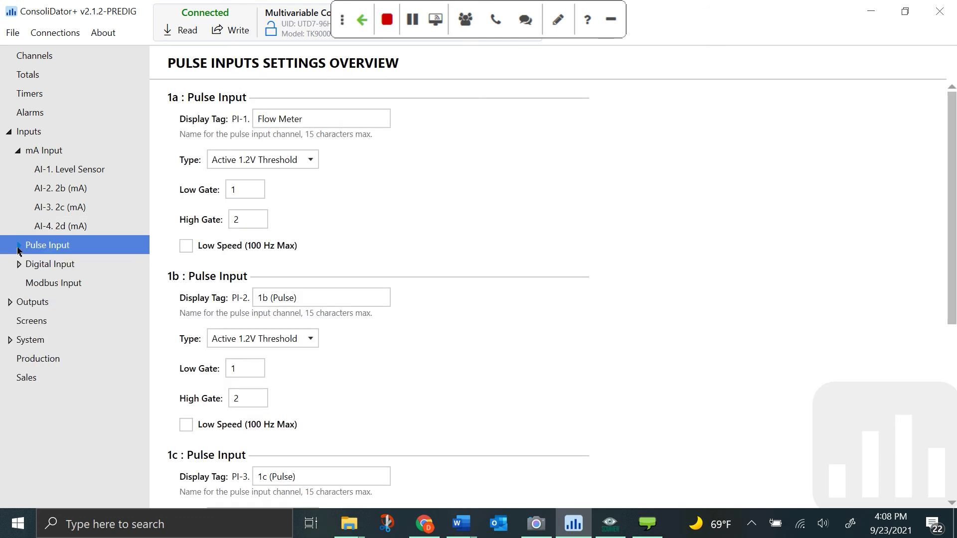
{"action": "left_click", "coordinate": [20, 150]}
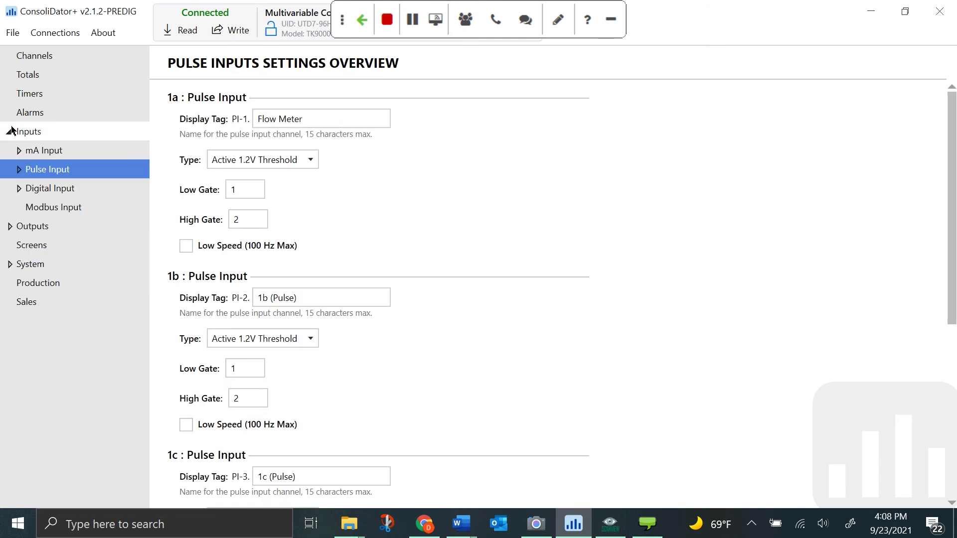
{"action": "left_click", "coordinate": [10, 133]}
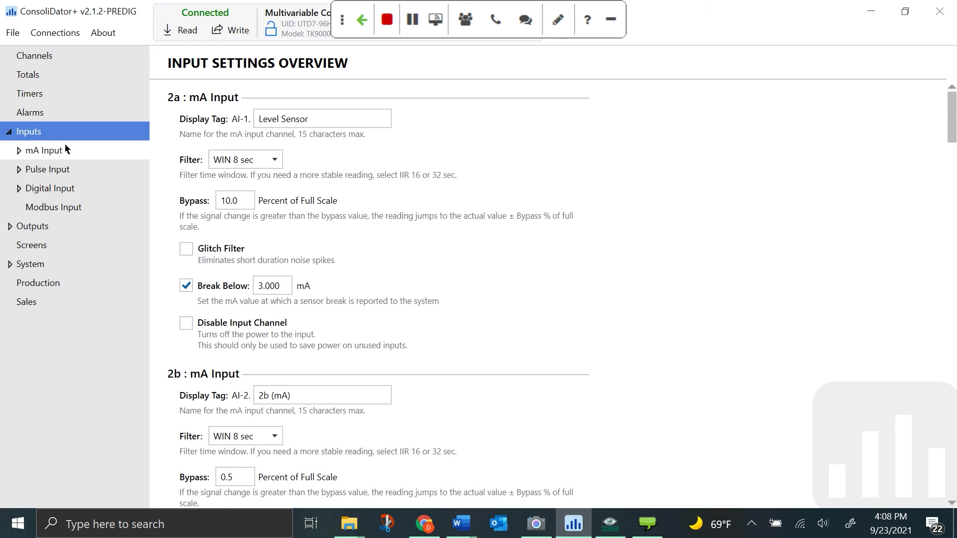
- Start a new channel 1 from the channels overview and give it the display tag Tank 1
{"action": "left_click", "coordinate": [63, 64]}
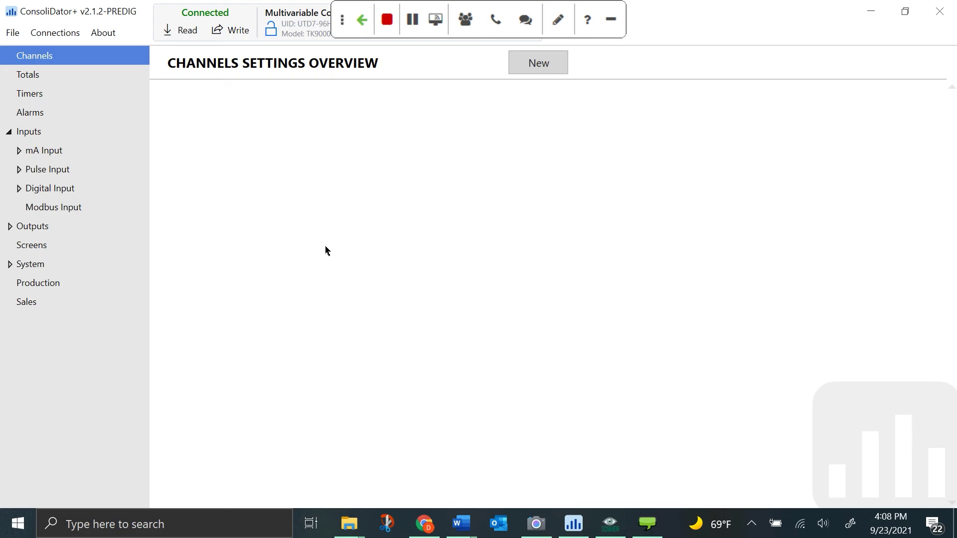
{"action": "left_click", "coordinate": [101, 62]}
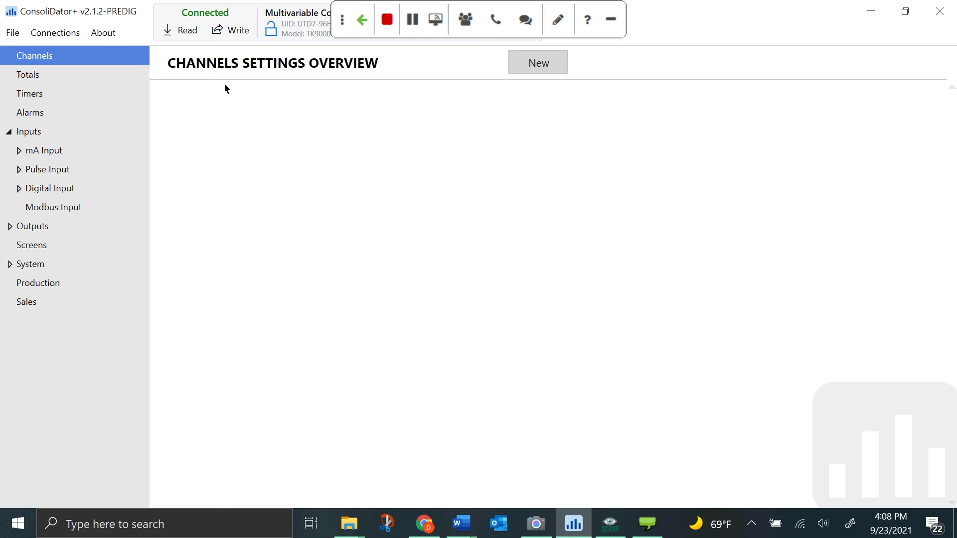
{"action": "left_click", "coordinate": [536, 73]}
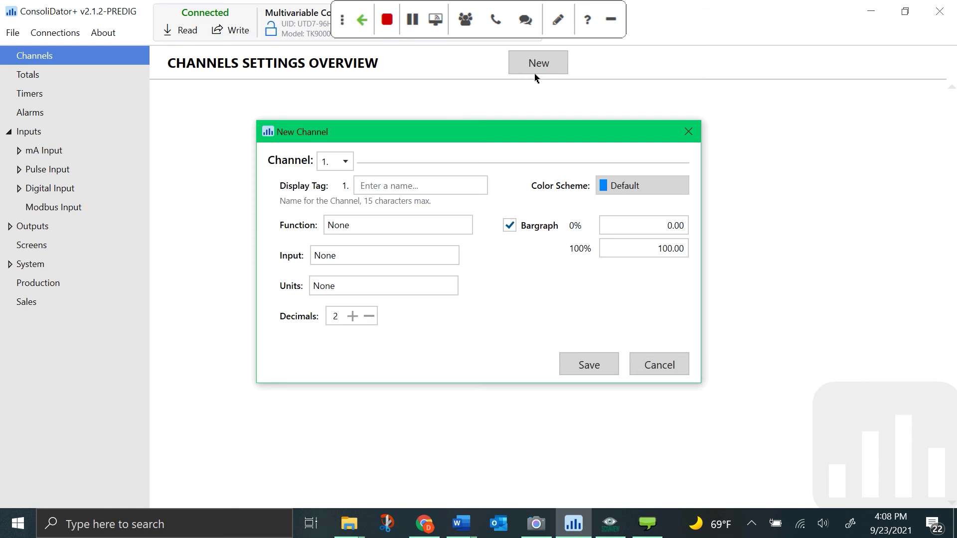
{"action": "left_click", "coordinate": [415, 192]}
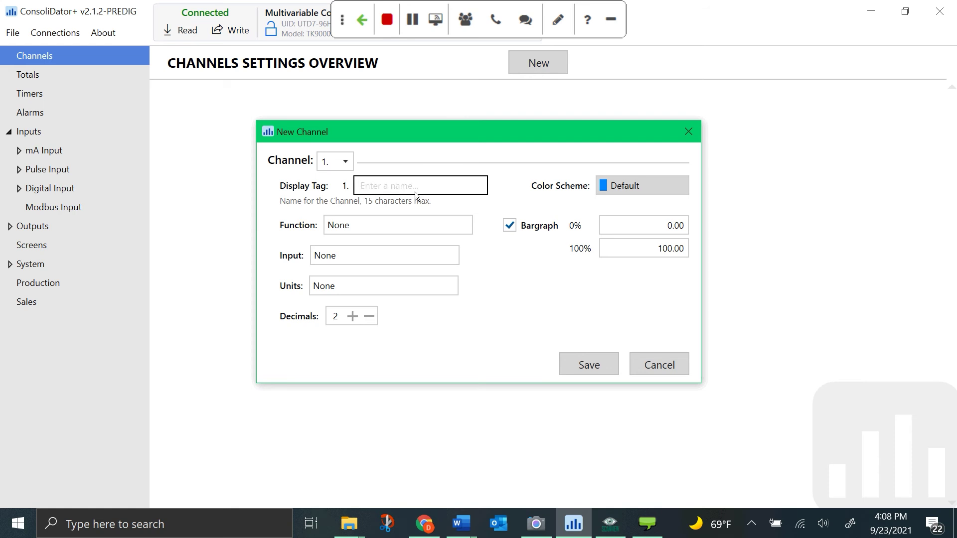
{"action": "type", "text": "Tank 1"}
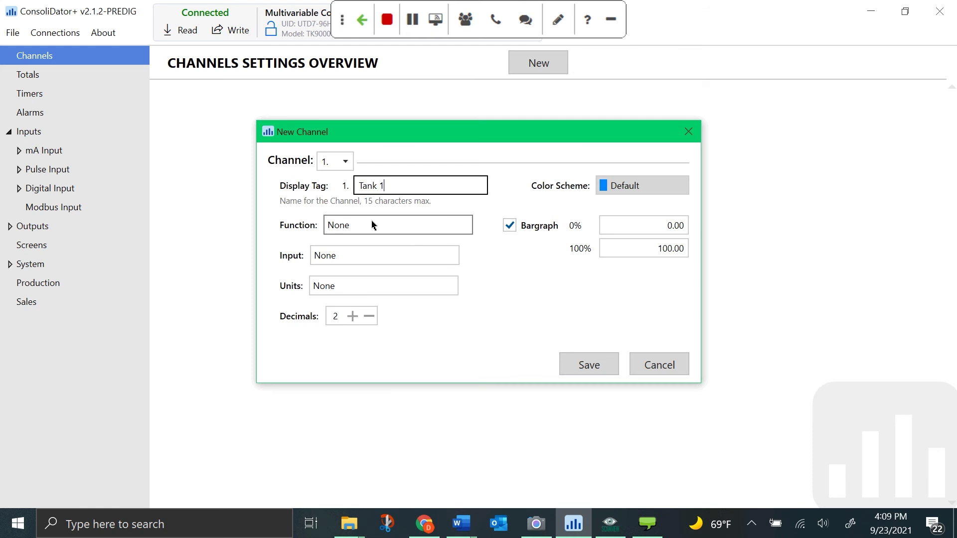
- Browse the function categories for the Tank 1 channel and choose the Scale Linear 2-Pt scaling function
{"action": "left_click", "coordinate": [404, 231]}
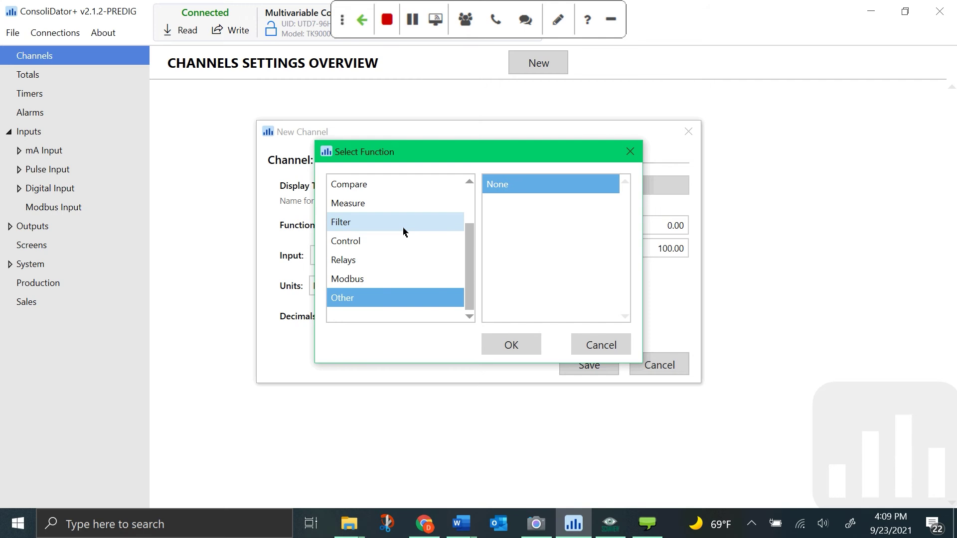
{"action": "scroll", "coordinate": [405, 231], "scroll_direction": "up", "scroll_amount": 1}
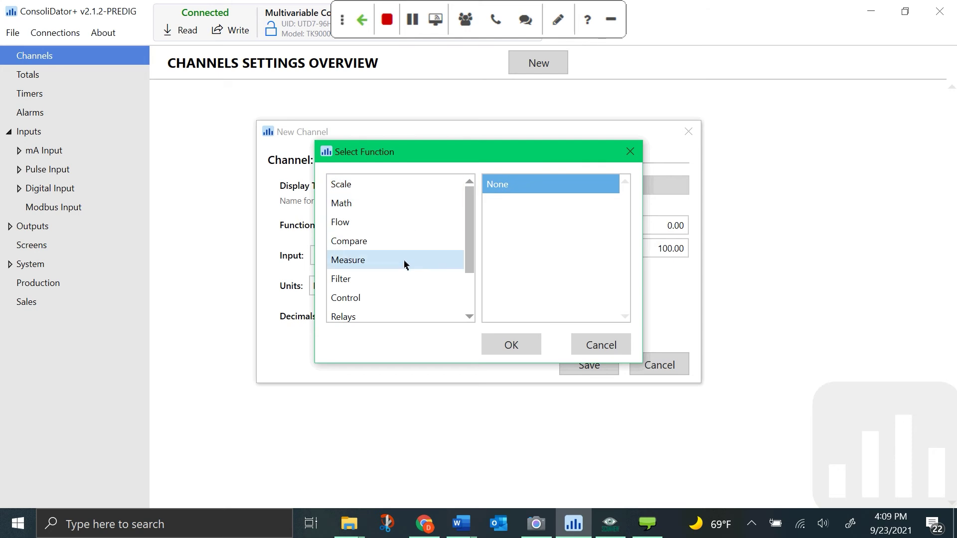
{"action": "scroll", "coordinate": [395, 289], "scroll_direction": "down", "scroll_amount": 1}
{"action": "left_click", "coordinate": [394, 294]}
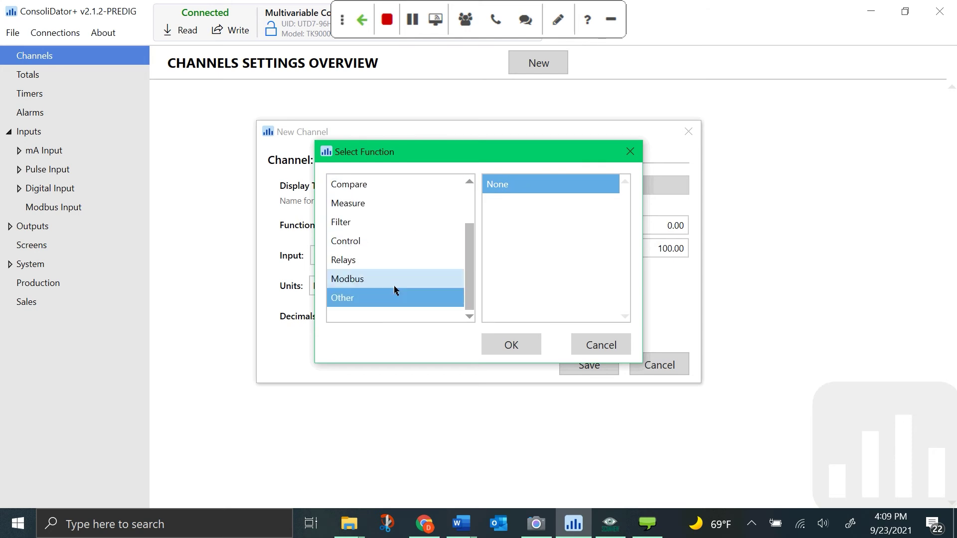
{"action": "scroll", "coordinate": [395, 289], "scroll_direction": "up", "scroll_amount": 1}
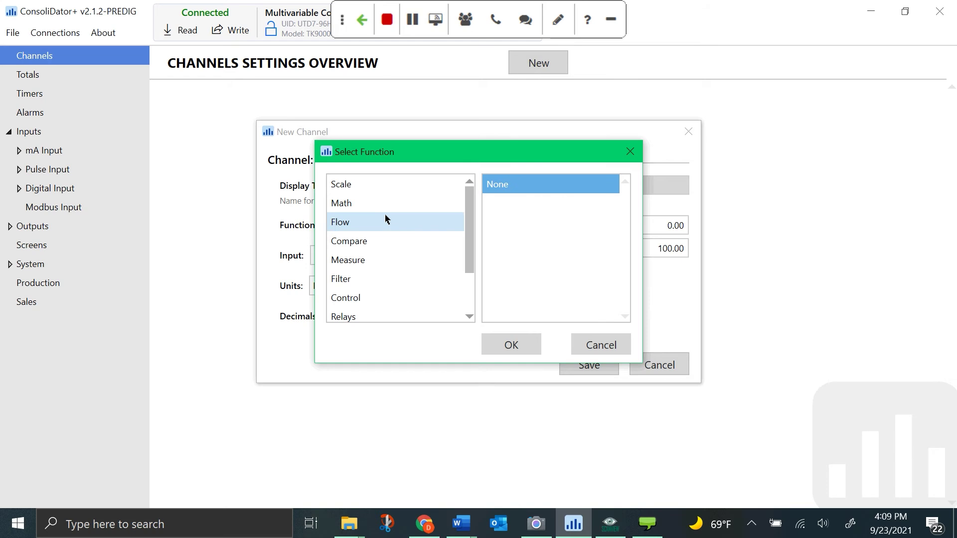
{"action": "left_click", "coordinate": [375, 187]}
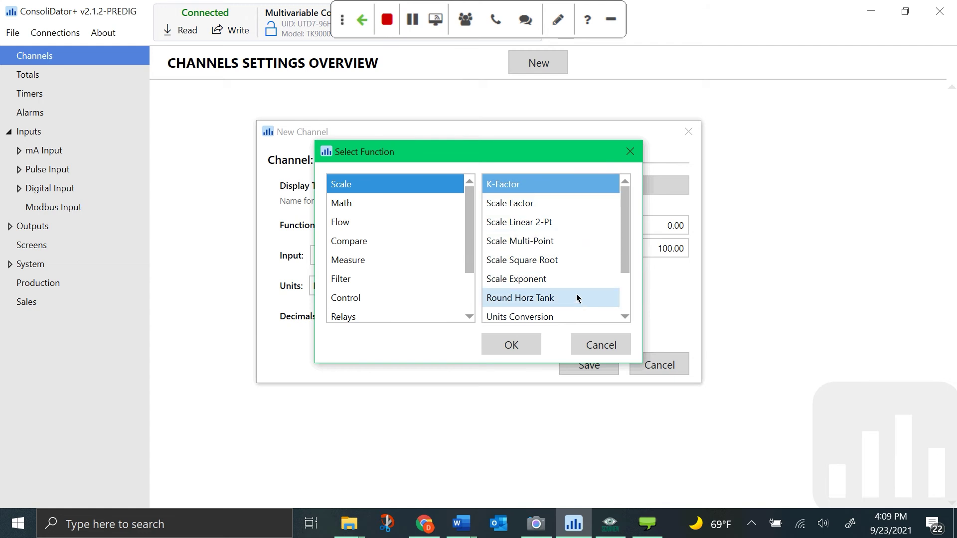
{"action": "scroll", "coordinate": [577, 299], "scroll_direction": "down", "scroll_amount": 1}
{"action": "scroll", "coordinate": [577, 302], "scroll_direction": "up", "scroll_amount": 1}
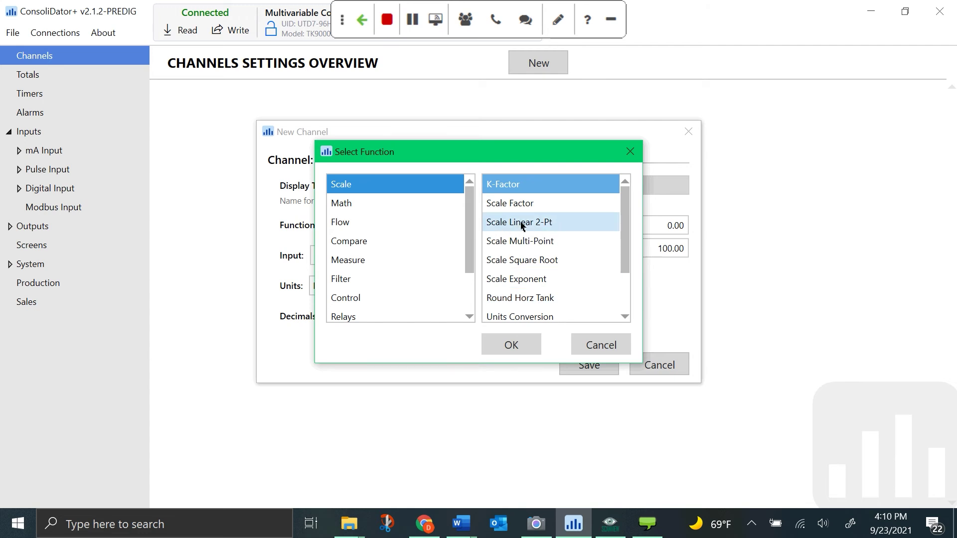
{"action": "left_click", "coordinate": [558, 243]}
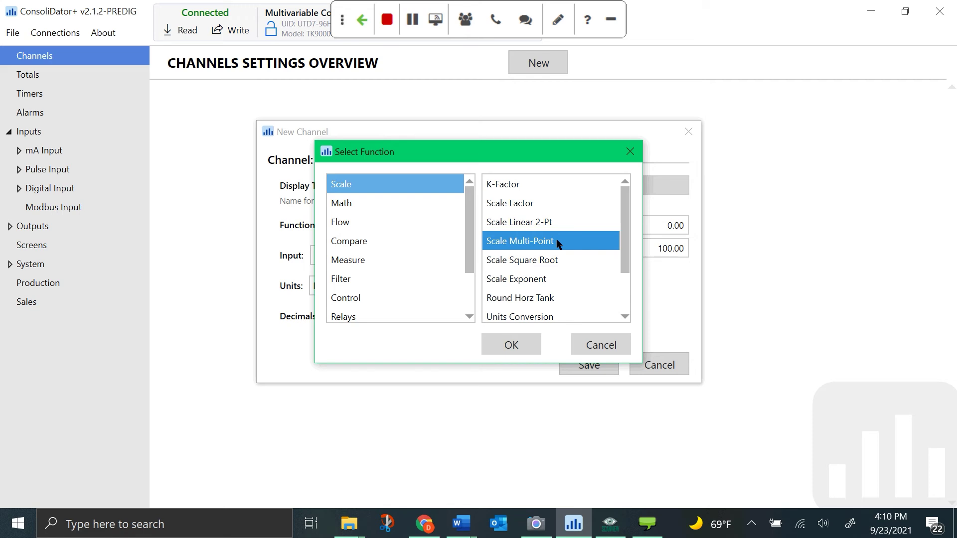
{"action": "left_click", "coordinate": [551, 225]}
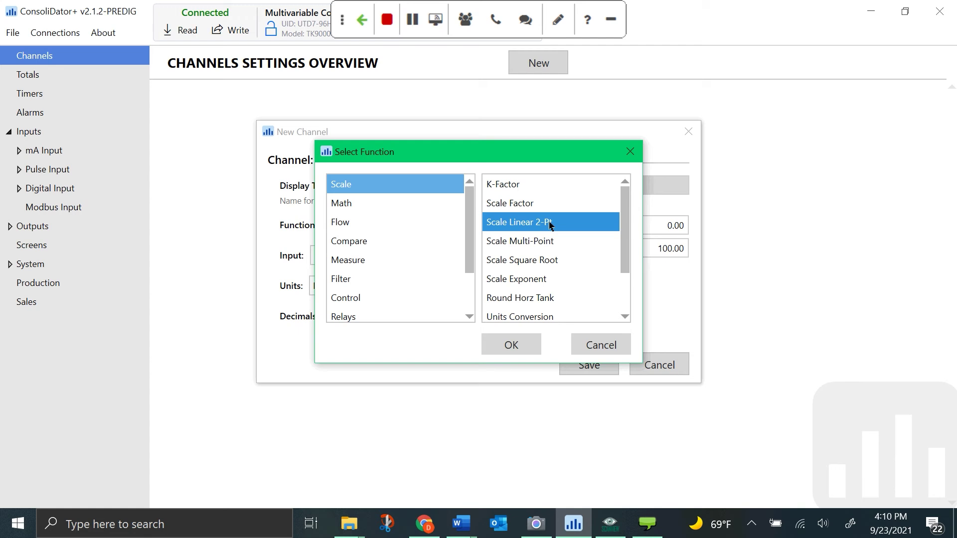
{"action": "left_click", "coordinate": [513, 344]}
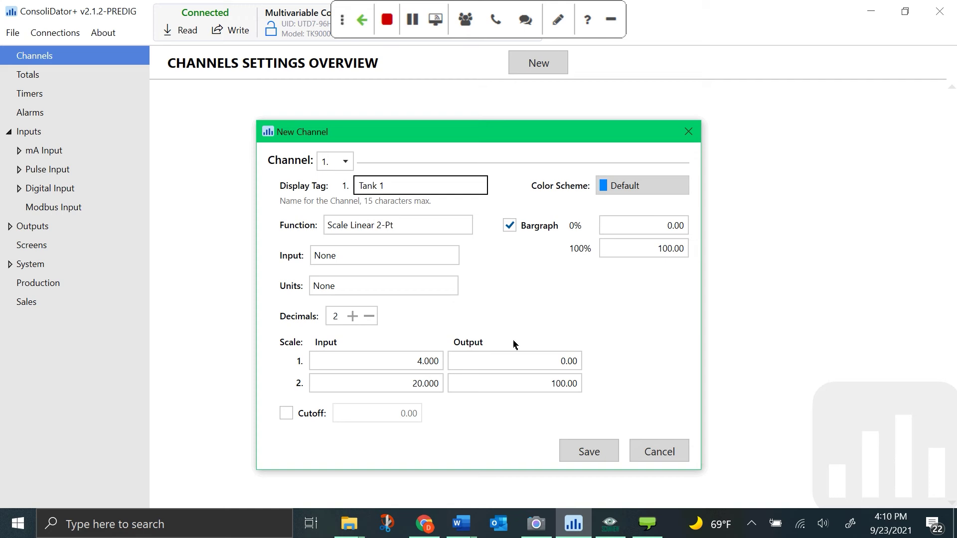
- Review the available source categories, assign the AI-1 Level Sensor analog input to the channel, and set its units to Gallons
{"action": "left_click", "coordinate": [402, 259]}
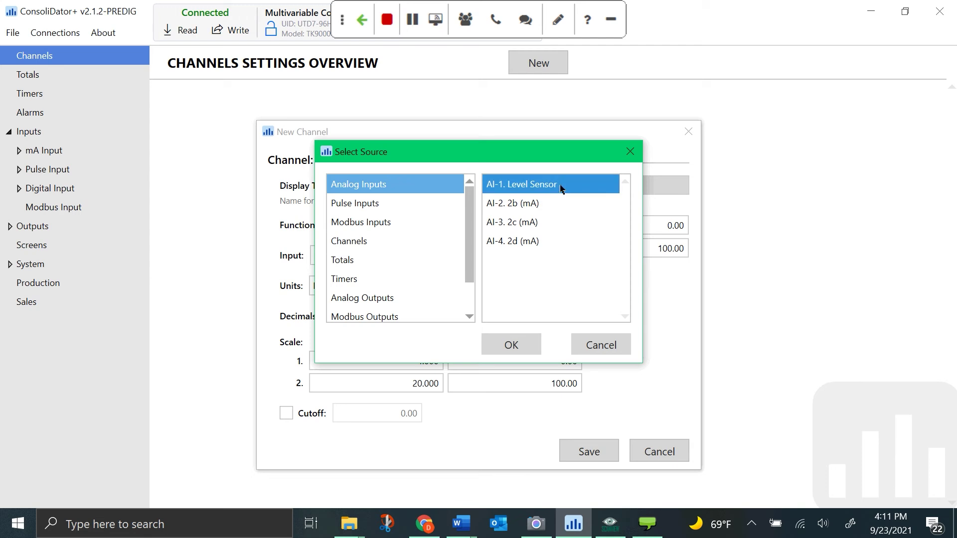
{"action": "left_click", "coordinate": [411, 247]}
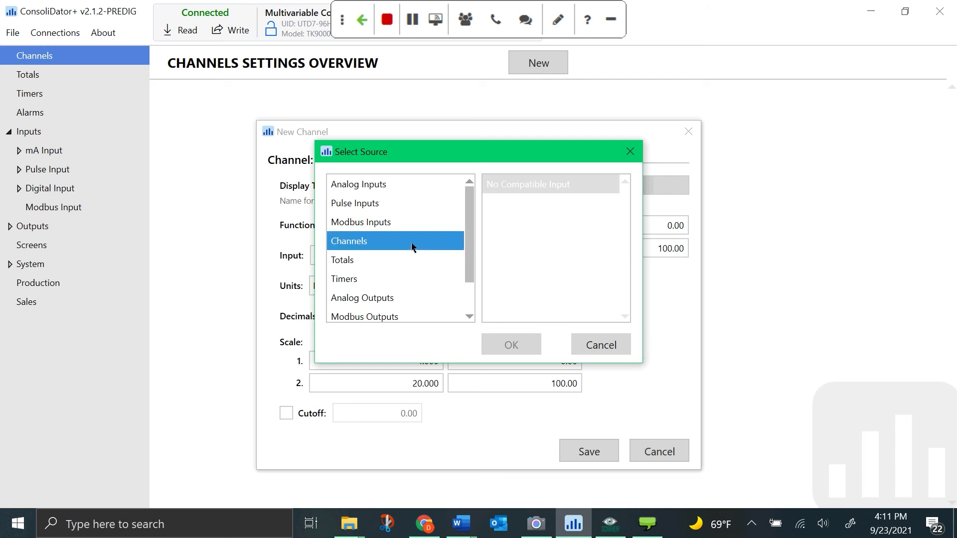
{"action": "left_click", "coordinate": [400, 261]}
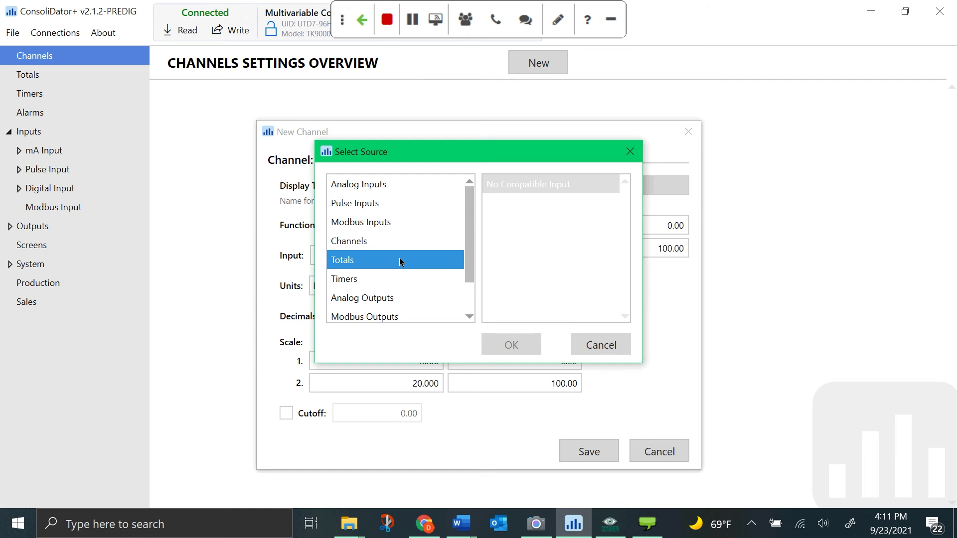
{"action": "scroll", "coordinate": [400, 261], "scroll_direction": "down", "scroll_amount": 1}
{"action": "left_click", "coordinate": [381, 279]}
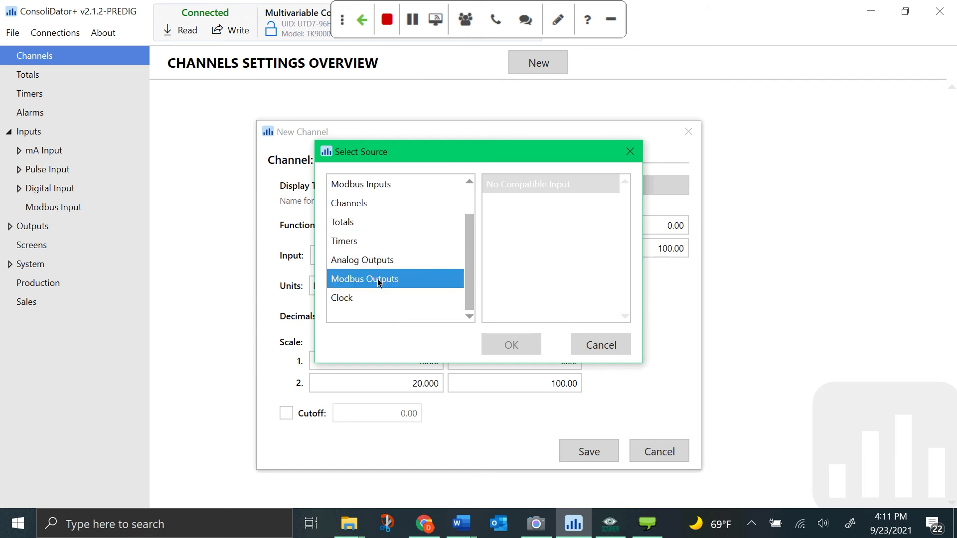
{"action": "left_click", "coordinate": [351, 299]}
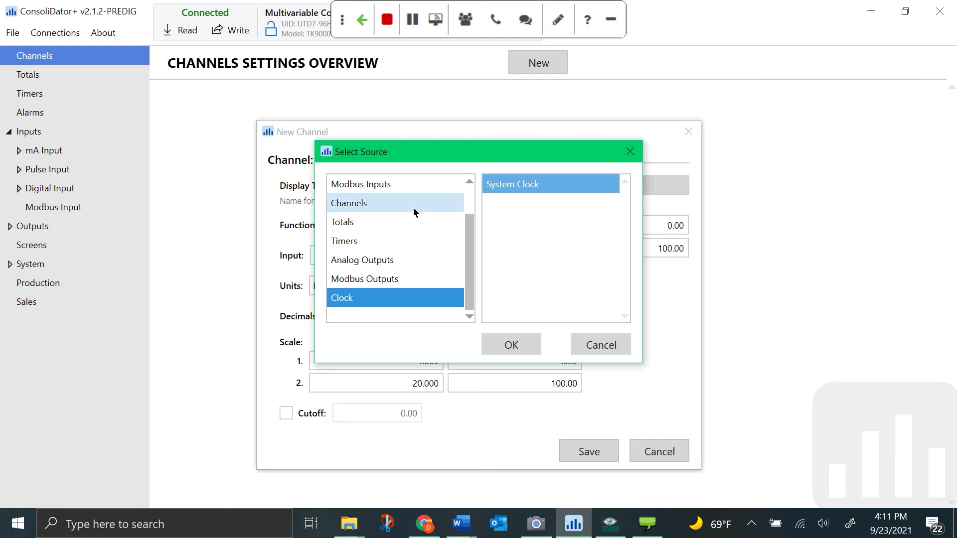
{"action": "scroll", "coordinate": [412, 232], "scroll_direction": "up", "scroll_amount": 1}
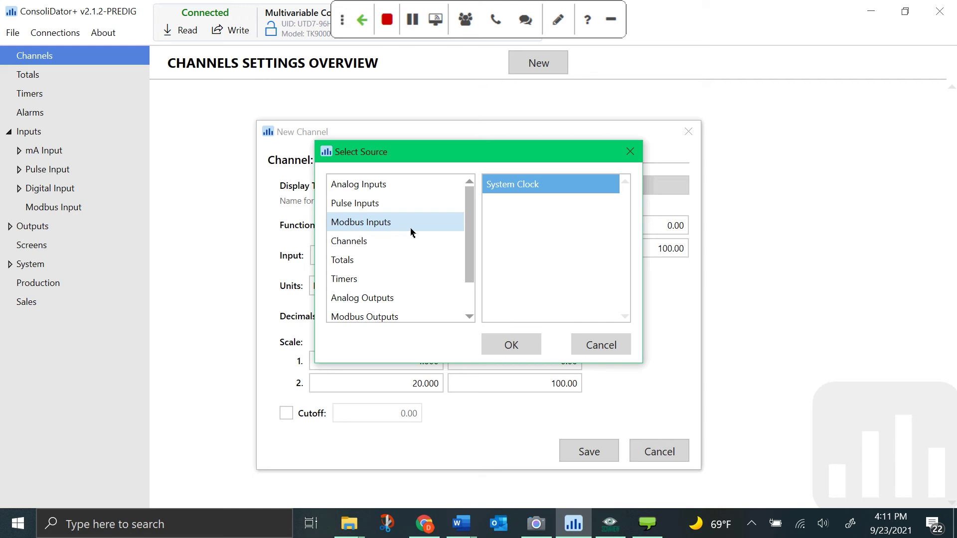
{"action": "left_click", "coordinate": [381, 186]}
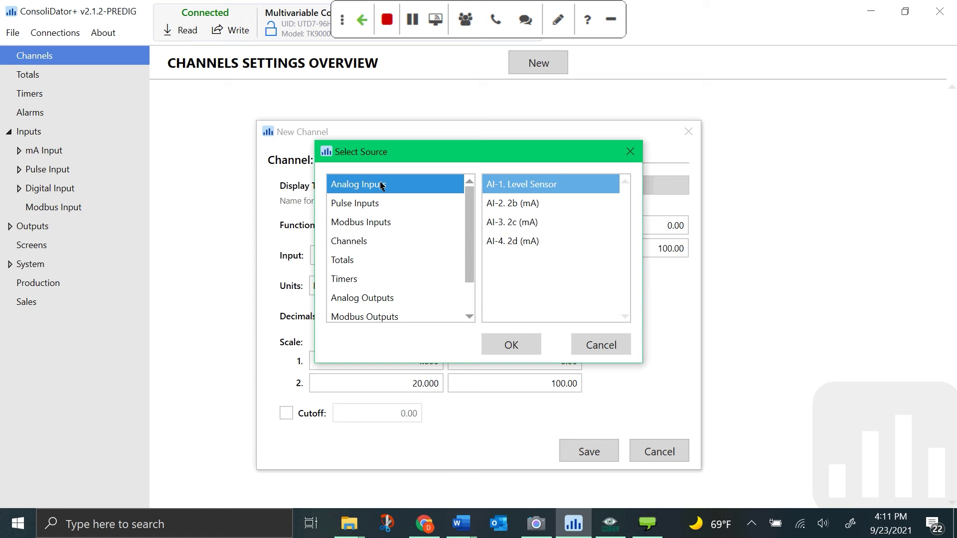
{"action": "left_click", "coordinate": [592, 192]}
{"action": "left_click", "coordinate": [510, 346]}
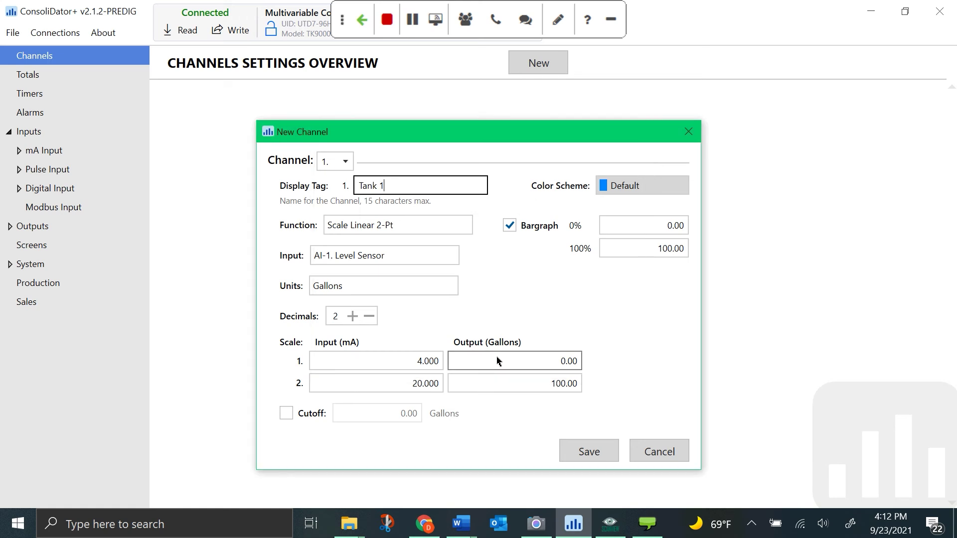
- Raise the channel's number of decimals to 15
{"action": "left_click", "coordinate": [352, 316]}
{"action": "left_click", "coordinate": [352, 316]}
{"action": "left_click", "coordinate": [352, 316]}
{"action": "left_click", "coordinate": [353, 316]}
{"action": "left_click", "coordinate": [352, 316]}
{"action": "left_click", "coordinate": [353, 316]}
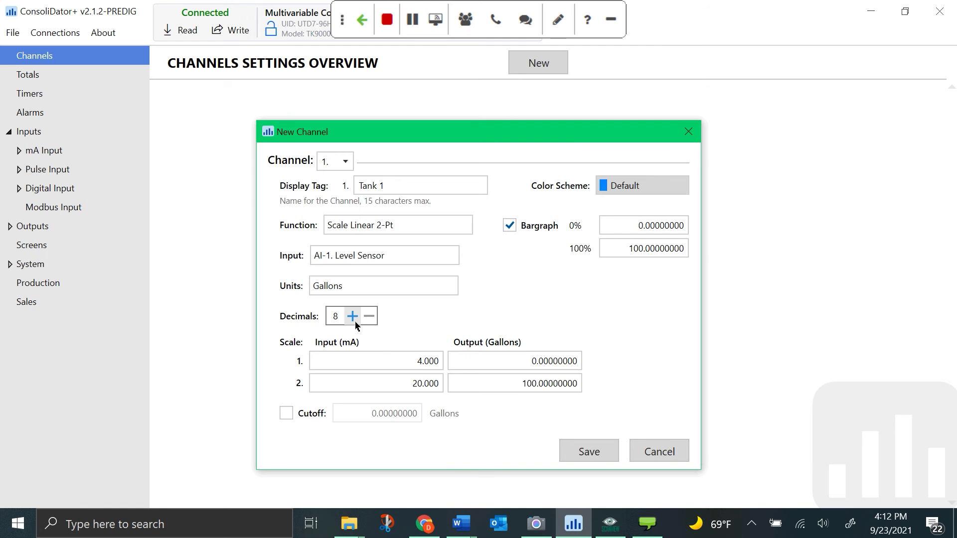
{"action": "right_click", "coordinate": [356, 324]}
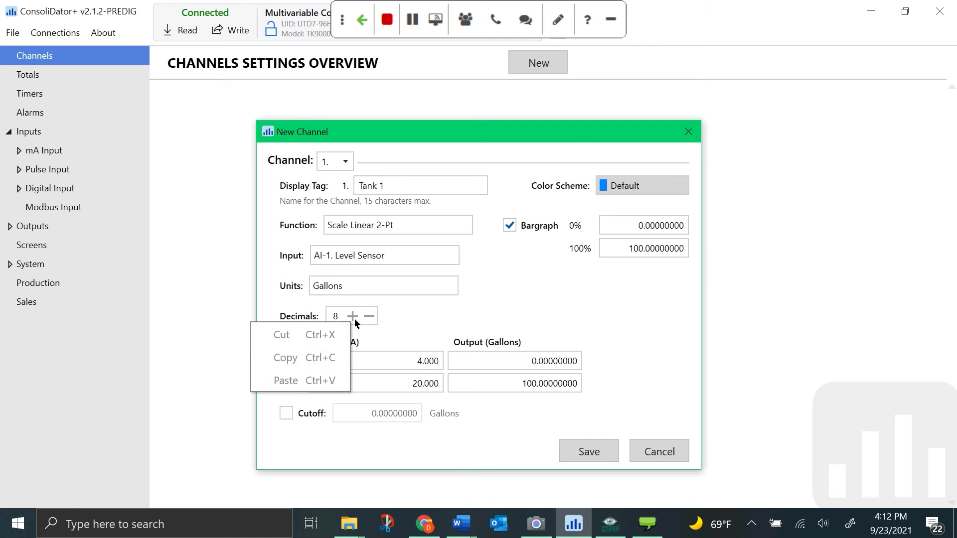
{"action": "left_click", "coordinate": [356, 323]}
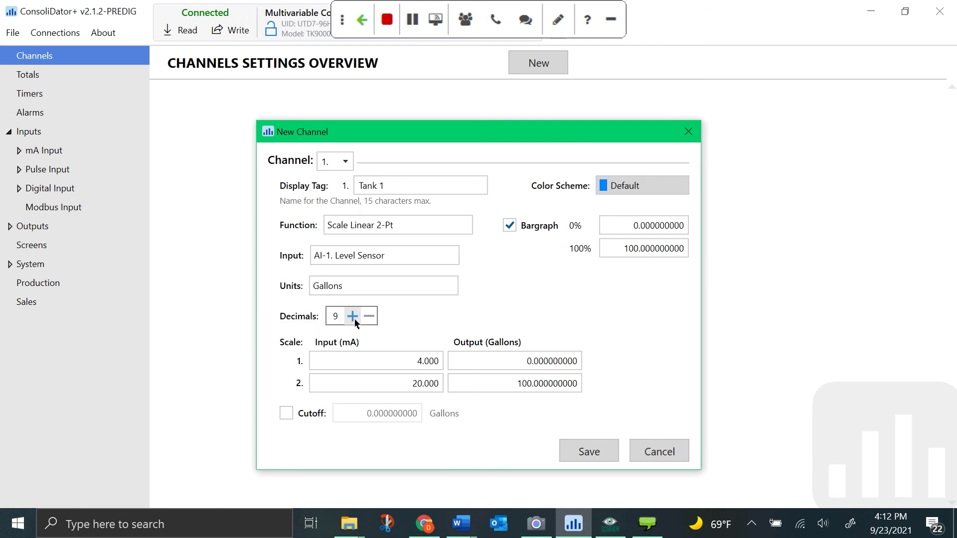
{"action": "left_click", "coordinate": [356, 322]}
{"action": "left_click", "coordinate": [356, 323]}
{"action": "left_click", "coordinate": [356, 322]}
{"action": "left_click", "coordinate": [356, 322]}
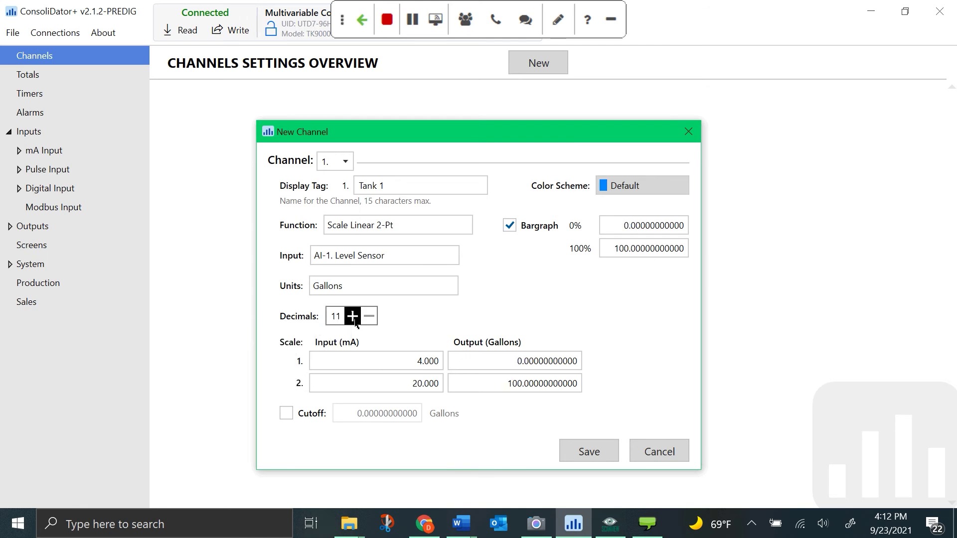
{"action": "left_click", "coordinate": [355, 323]}
{"action": "left_click", "coordinate": [355, 322]}
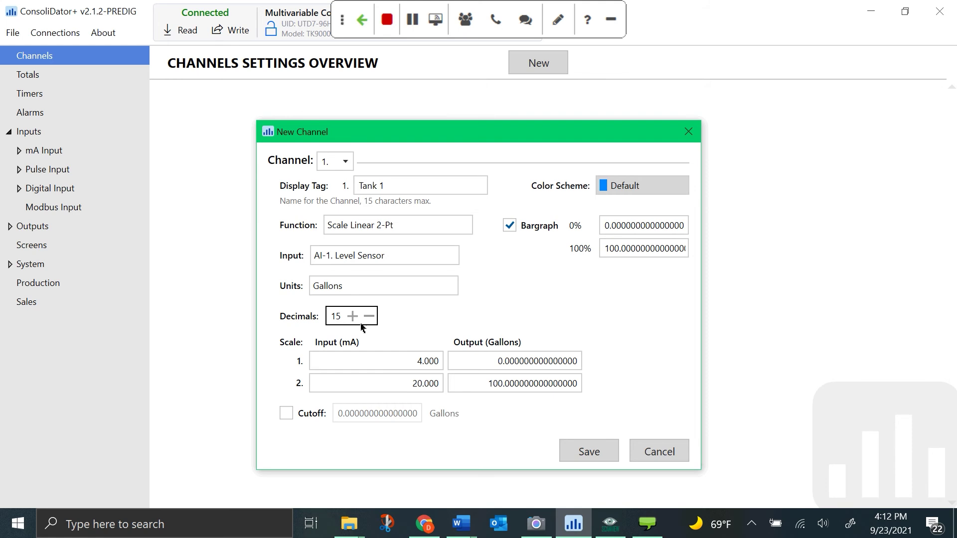
- Set the channel's decimals to 1 and the second scale point's output to 1000 gallons
{"action": "left_click", "coordinate": [373, 321]}
{"action": "left_click_drag", "start_coordinate": [374, 323], "coordinate": [369, 319]}
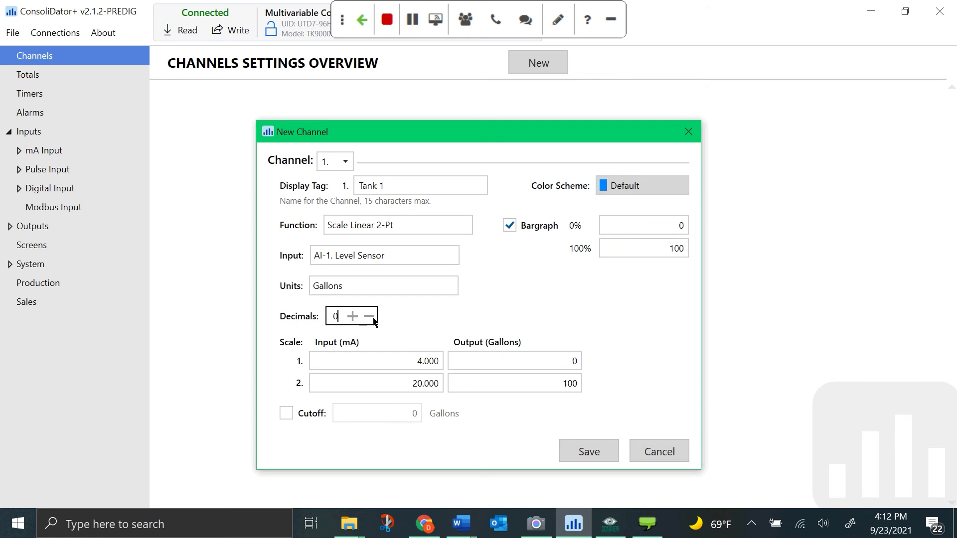
{"action": "left_click", "coordinate": [353, 317]}
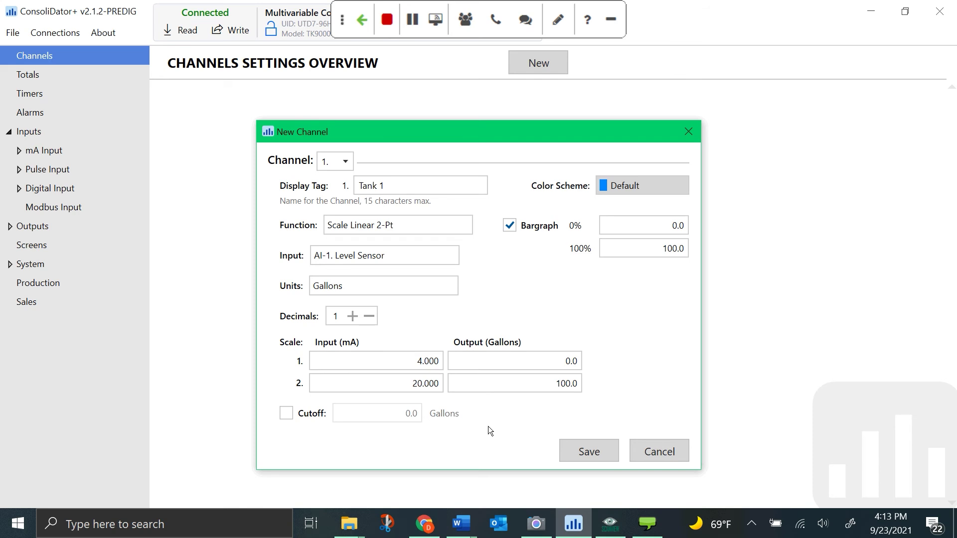
{"action": "left_click", "coordinate": [551, 384]}
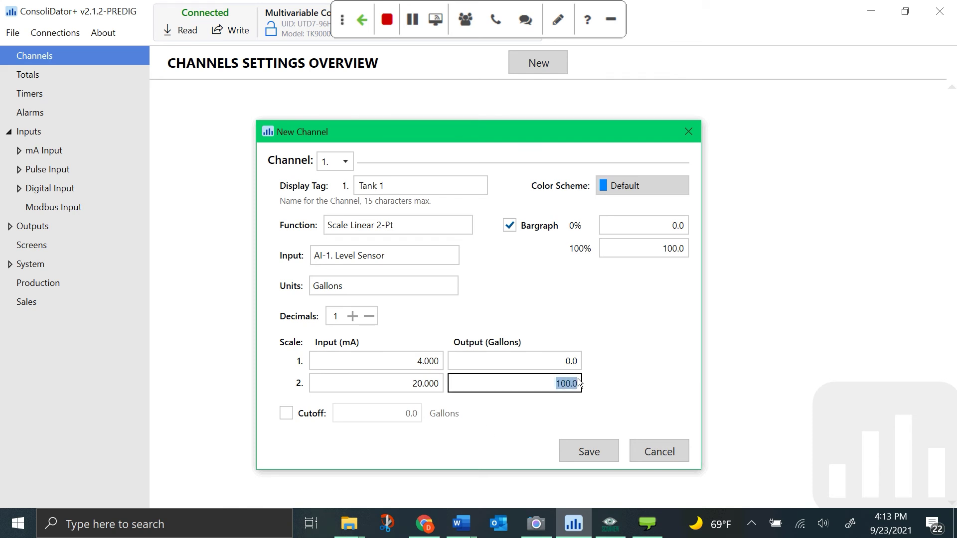
{"action": "type", "text": "1000"}
- Turn the channel's Cutoff option on and back off
{"action": "left_click", "coordinate": [287, 414]}
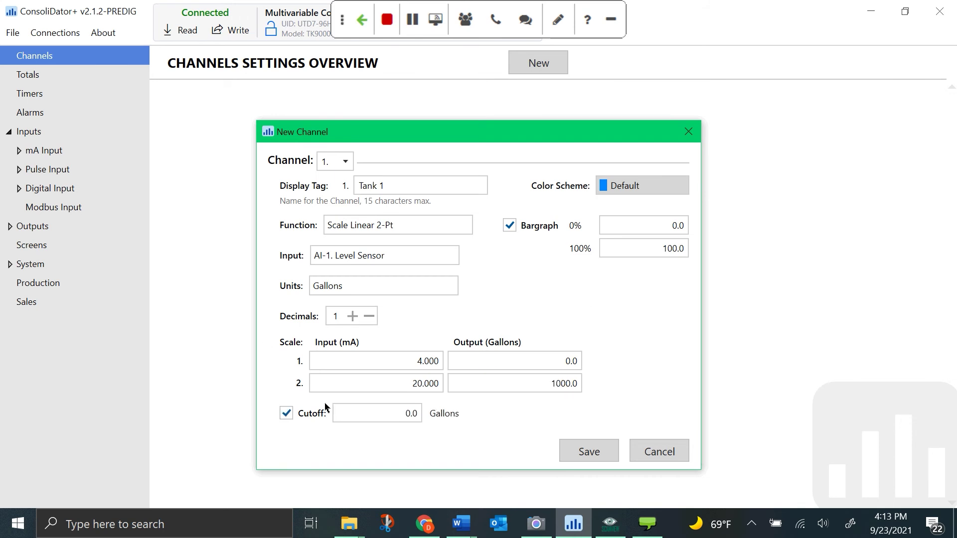
{"action": "left_click", "coordinate": [371, 414]}
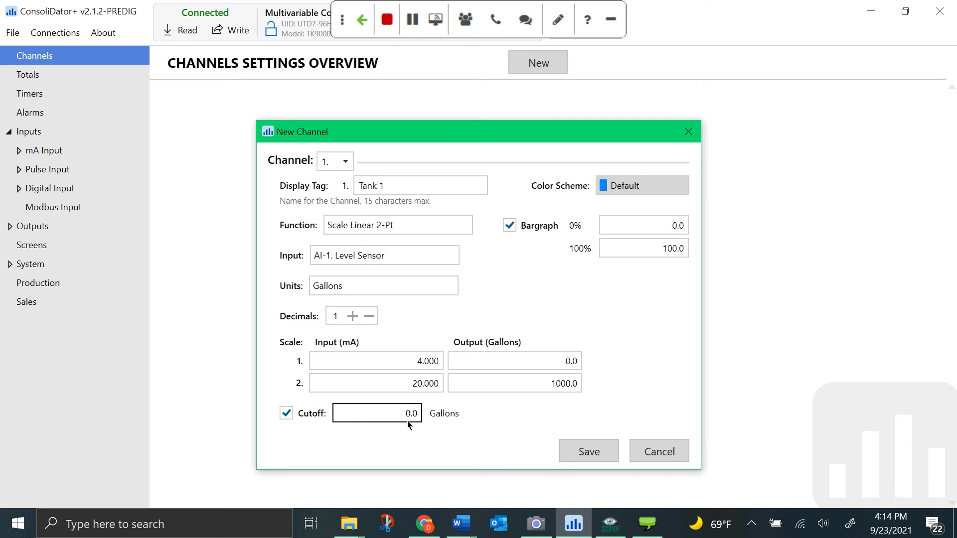
{"action": "left_click", "coordinate": [287, 418]}
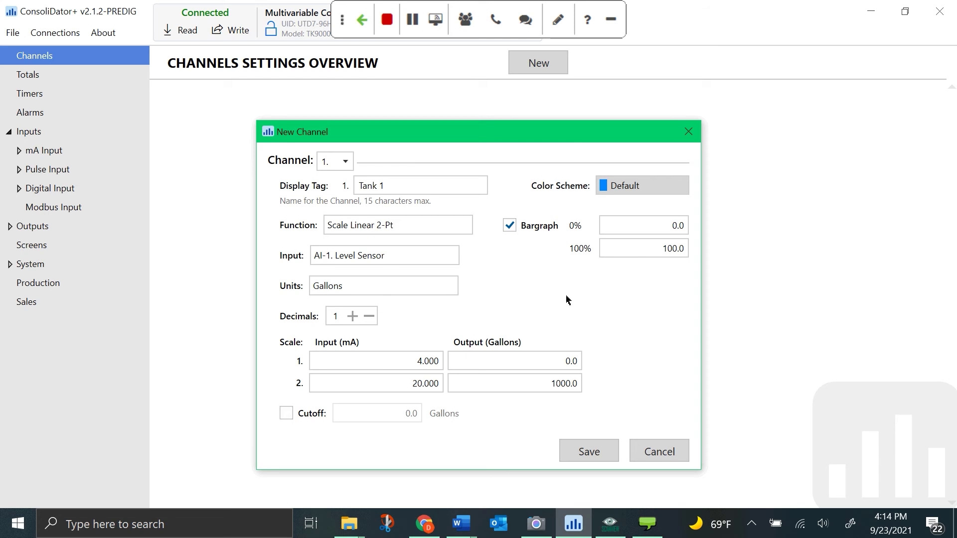
- Change the channel's color scheme to a custom bright green scheme named GREEN!
{"action": "left_click", "coordinate": [624, 194]}
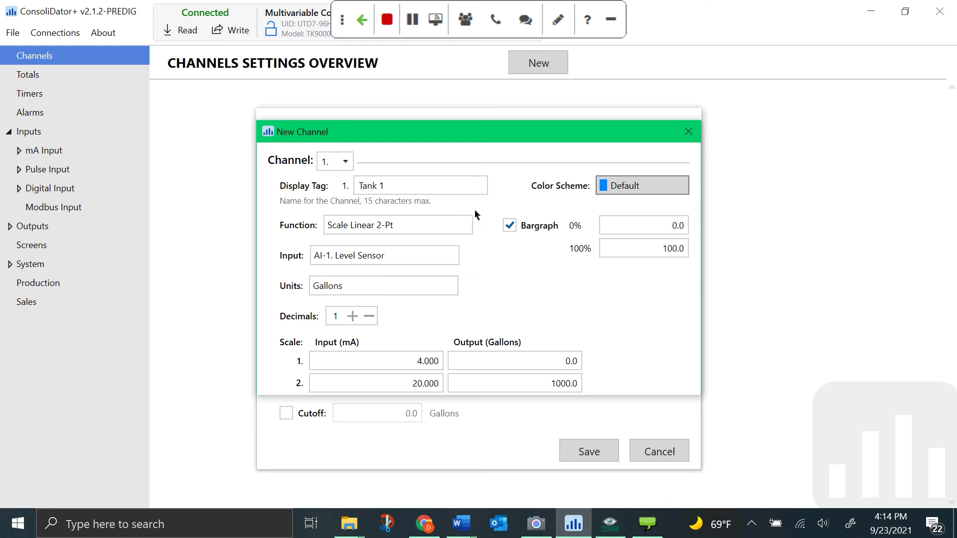
{"action": "left_click", "coordinate": [457, 247]}
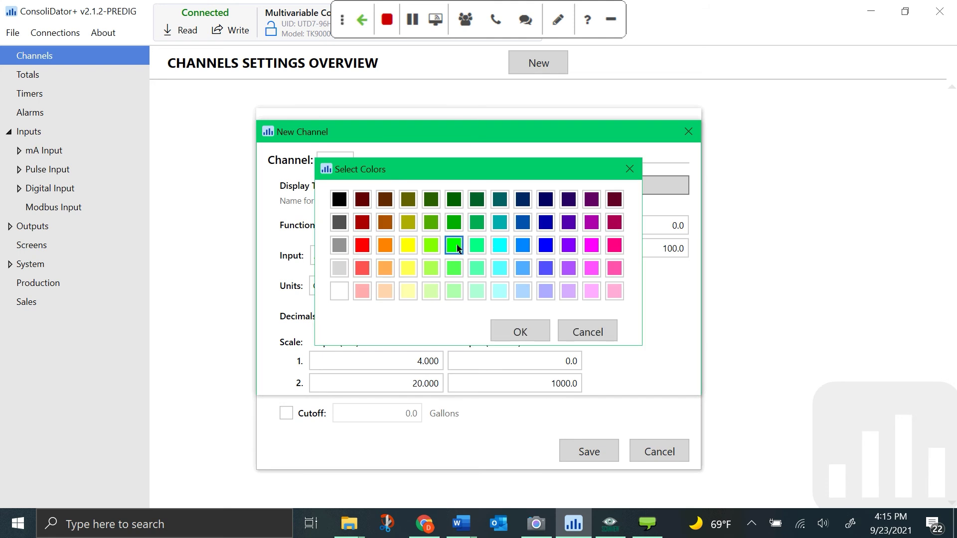
{"action": "left_click", "coordinate": [504, 324]}
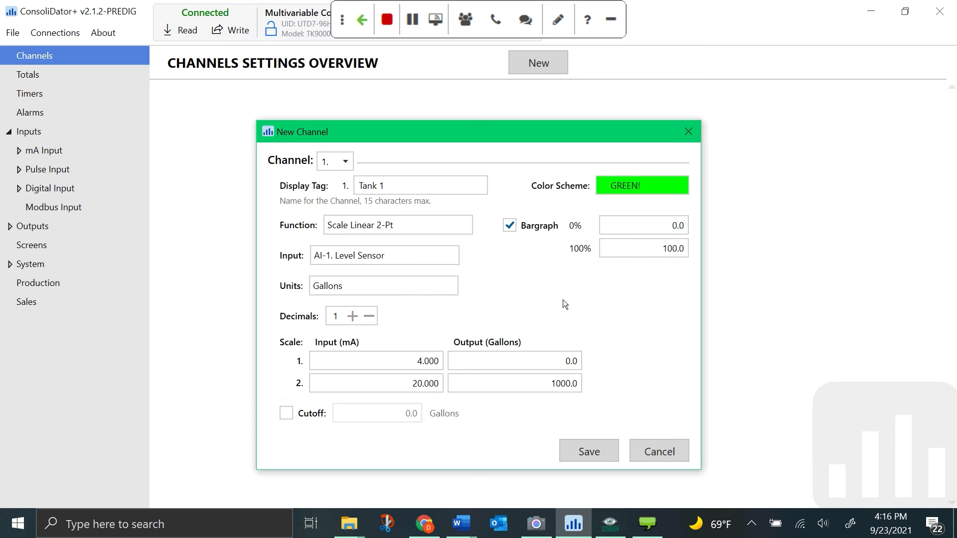
- Turn the channel's Bargraph option off and back on
{"action": "left_click", "coordinate": [514, 230]}
{"action": "left_click", "coordinate": [510, 228]}
{"action": "left_click", "coordinate": [512, 226]}
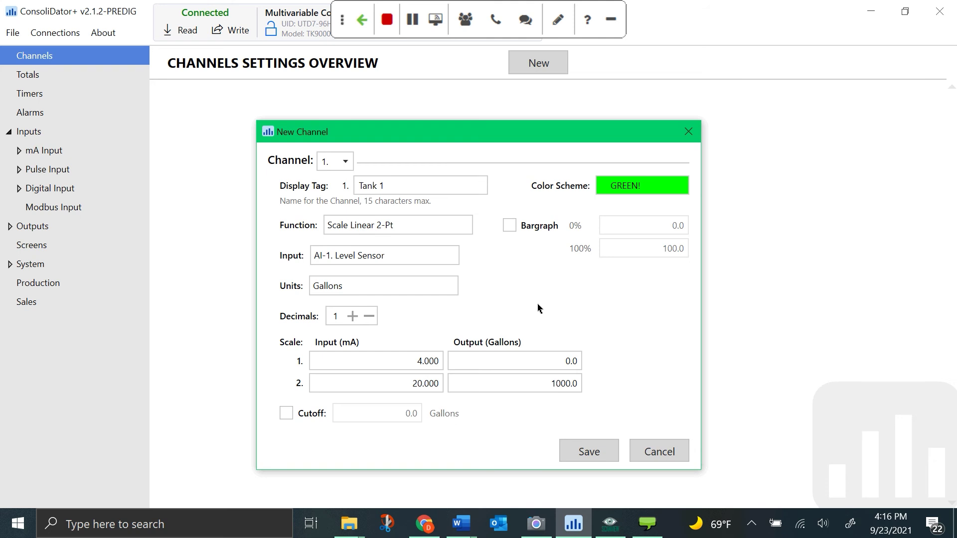
{"action": "left_click", "coordinate": [510, 226]}
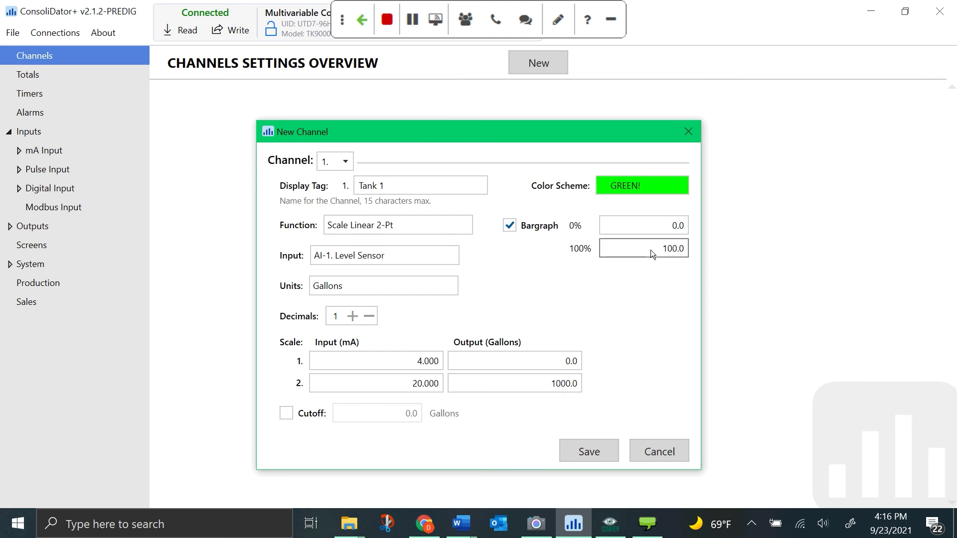
- Set the bargraph's 100% value to 1000 for the Tank 1 channel
{"action": "left_click_drag", "start_coordinate": [651, 250], "coordinate": [686, 247]}
{"action": "type", "text": "1"}
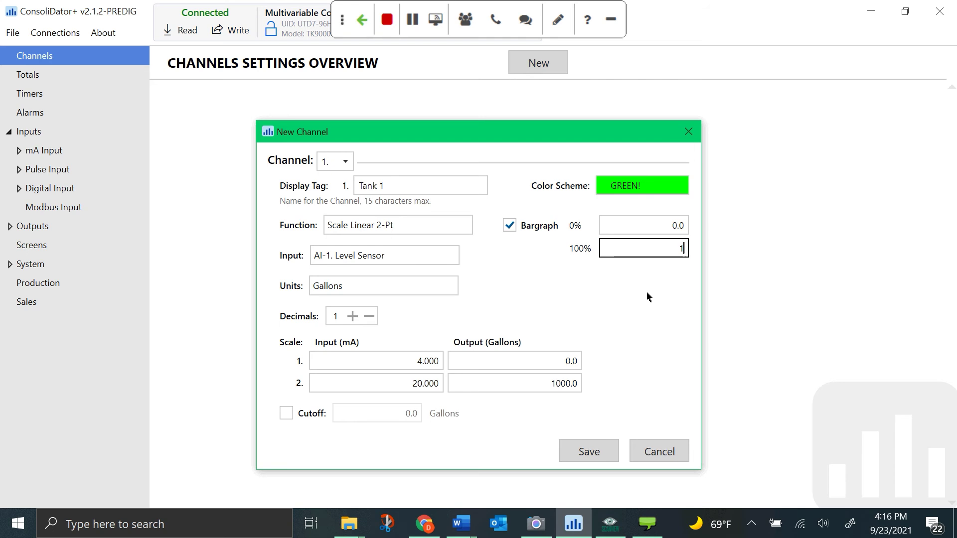
{"action": "type", "text": "000"}
{"action": "left_click", "coordinate": [555, 386]}
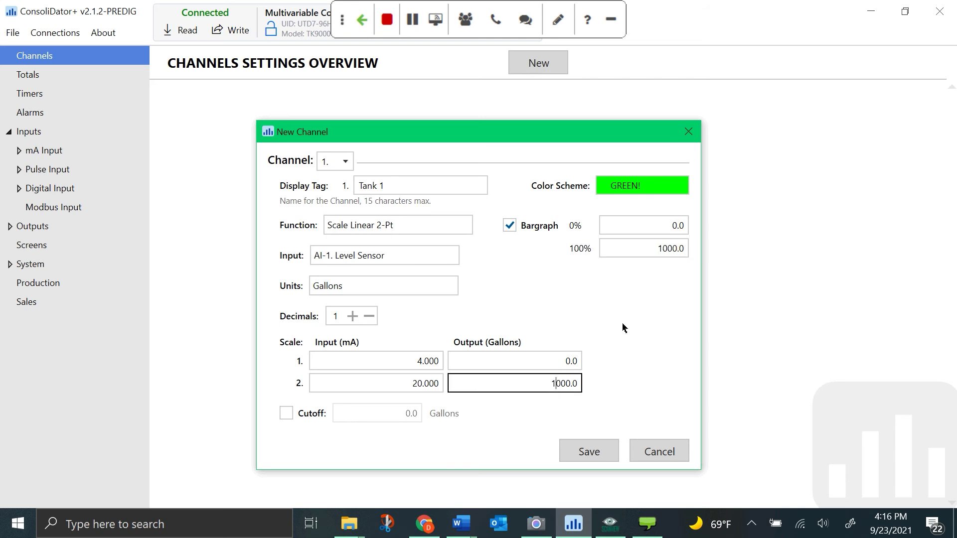
- Save the Tank 1 channel and start a new screen with a humorous title containing a person's first name
{"action": "left_click", "coordinate": [592, 452]}
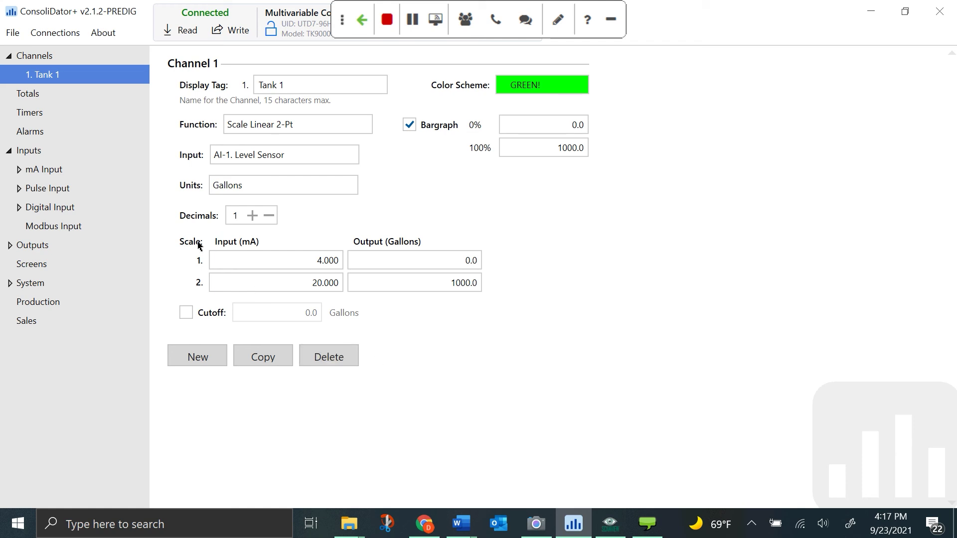
{"action": "left_click", "coordinate": [48, 270]}
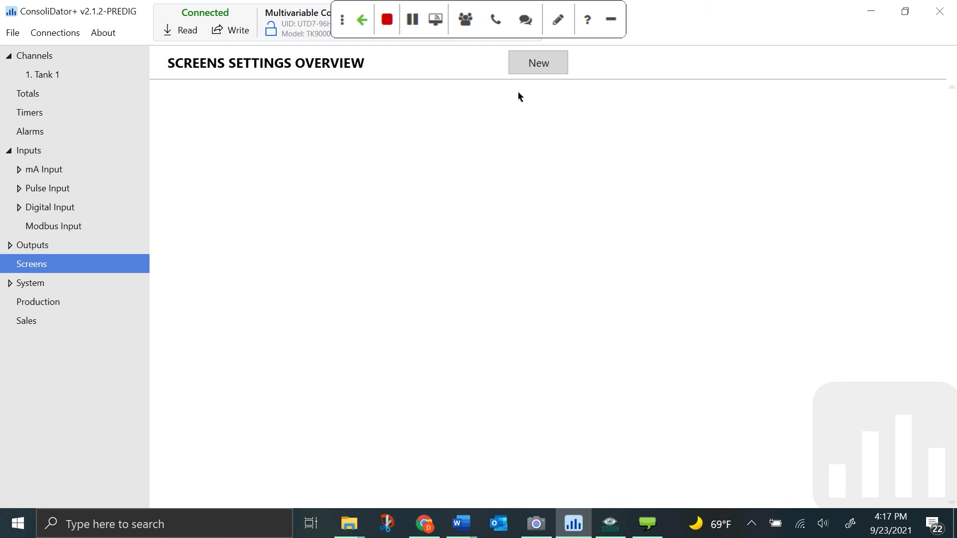
{"action": "left_click", "coordinate": [539, 71]}
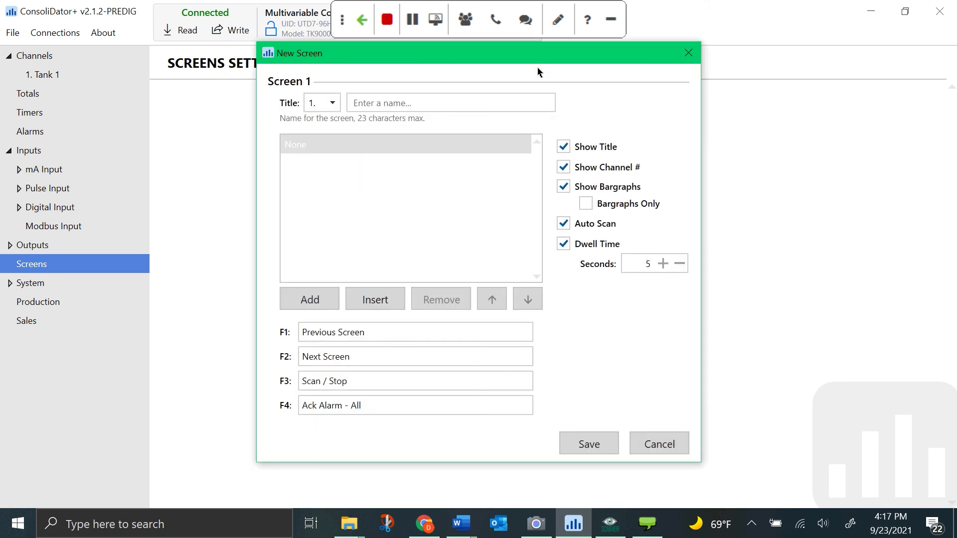
{"action": "left_click", "coordinate": [495, 102]}
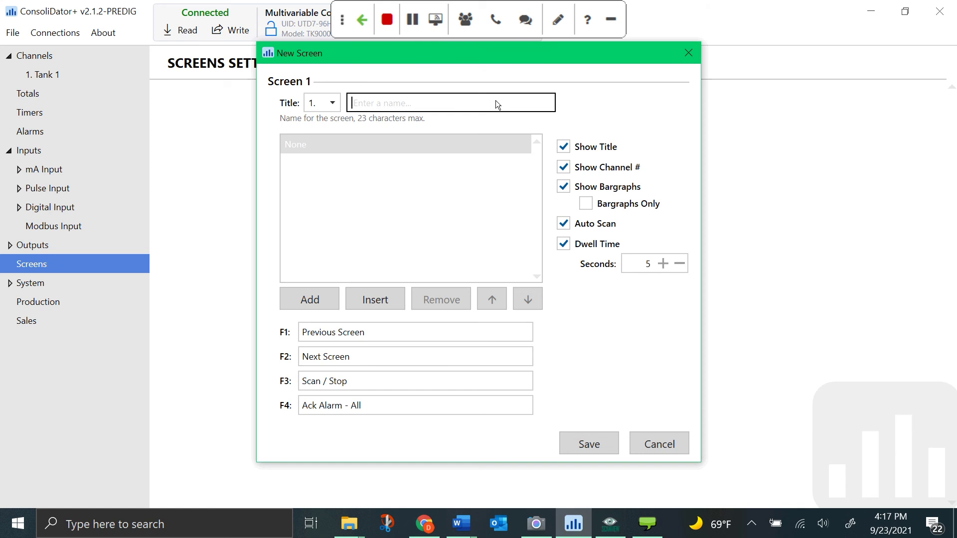
{"action": "type", "text": "Devin is Cool!"}
- Add the Tank 1 channel as the first item shown on the new screen
{"action": "left_click", "coordinate": [309, 300]}
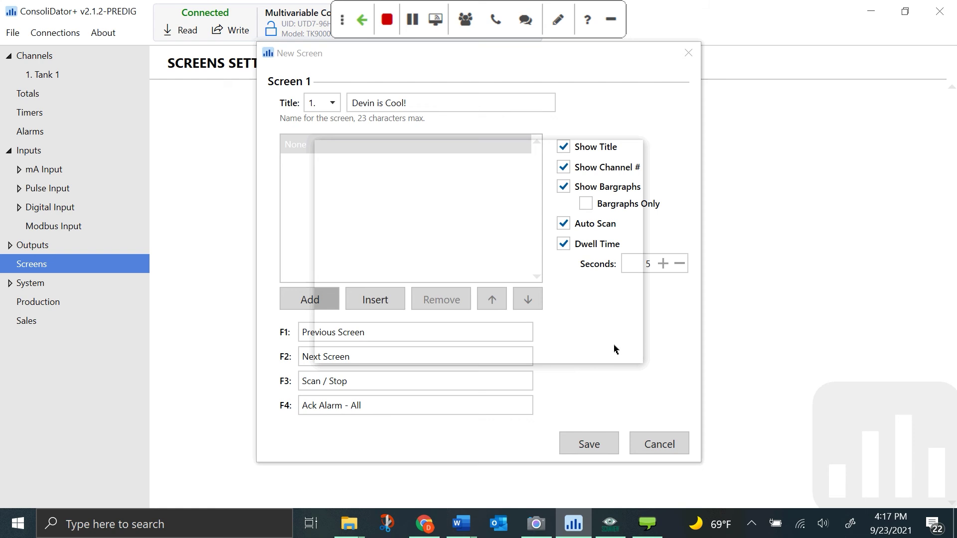
{"action": "left_click", "coordinate": [374, 301]}
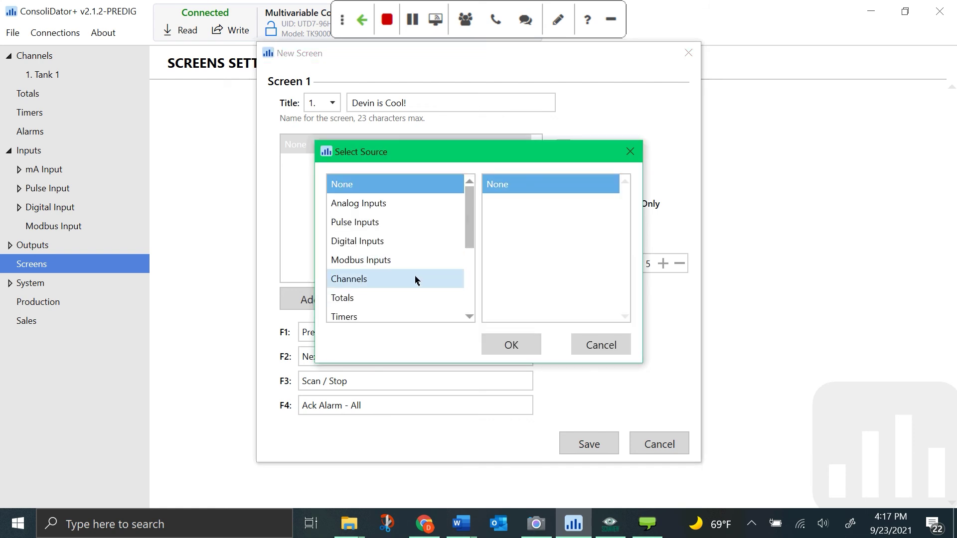
{"action": "scroll", "coordinate": [417, 280], "scroll_direction": "down", "scroll_amount": 3}
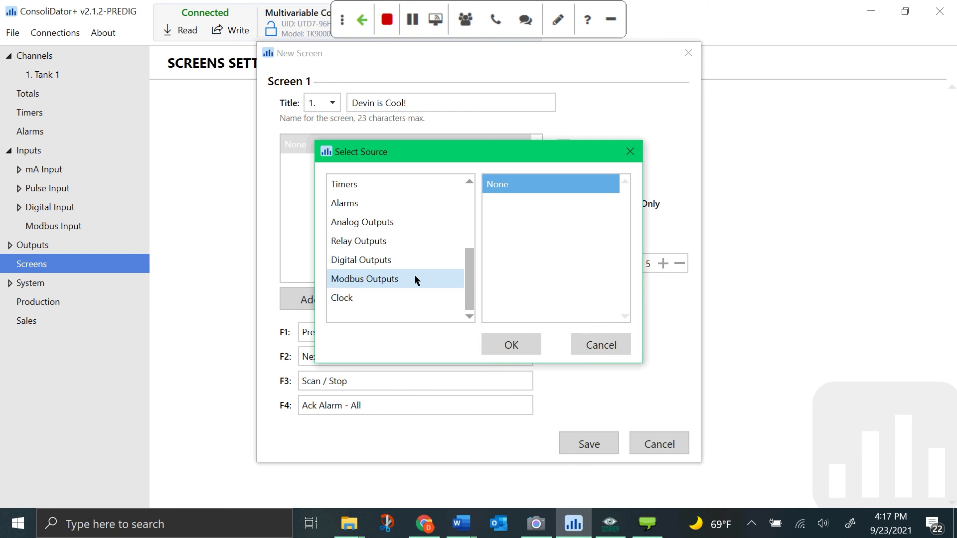
{"action": "scroll", "coordinate": [416, 280], "scroll_direction": "up", "scroll_amount": 3}
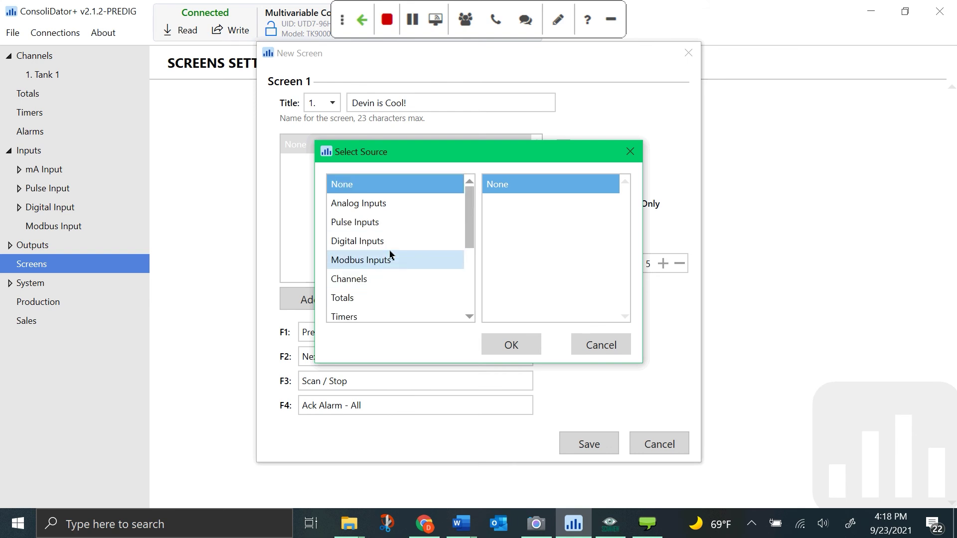
{"action": "left_click", "coordinate": [372, 279]}
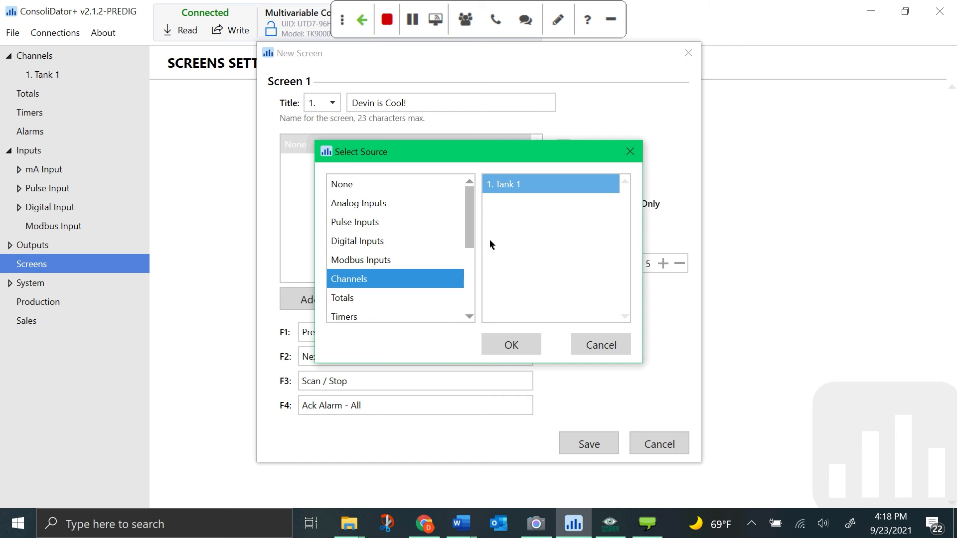
{"action": "left_click", "coordinate": [517, 188]}
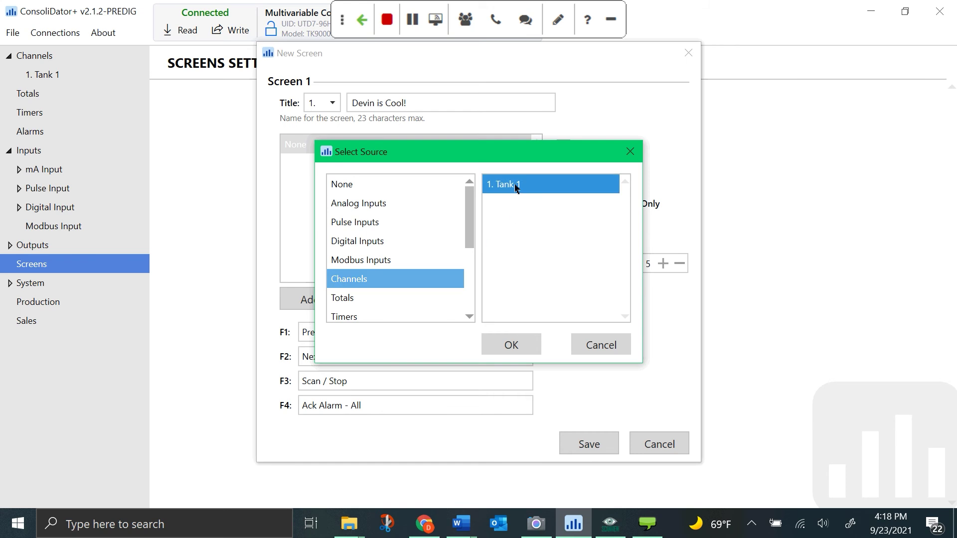
{"action": "left_click", "coordinate": [509, 343]}
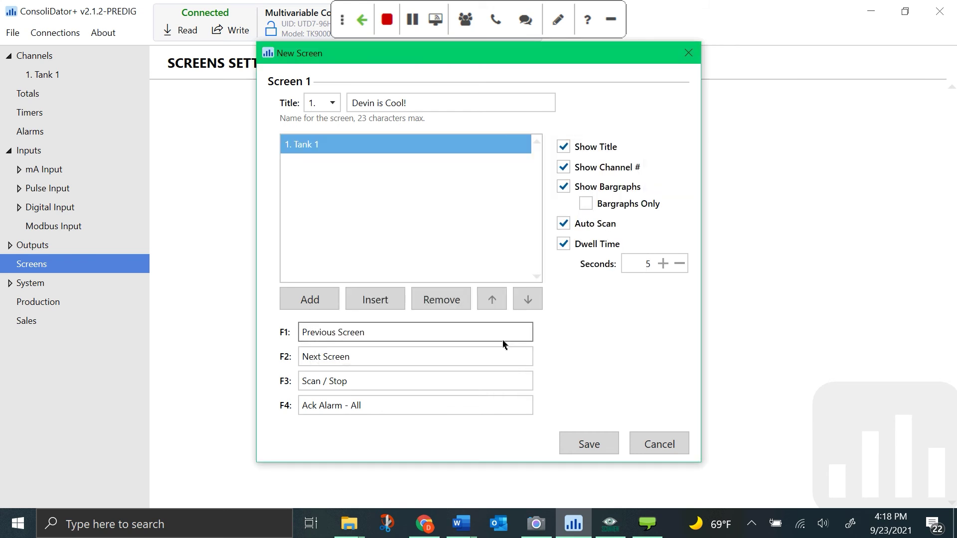
- Add the AI-1 Level Sensor analog input and the System Clock to the screen's display list
{"action": "left_click", "coordinate": [321, 308]}
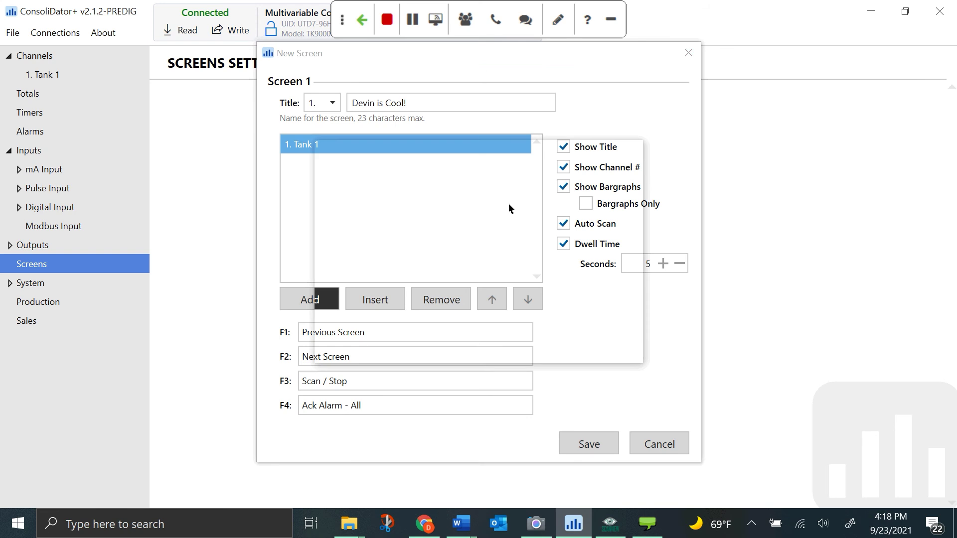
{"action": "left_click", "coordinate": [505, 341]}
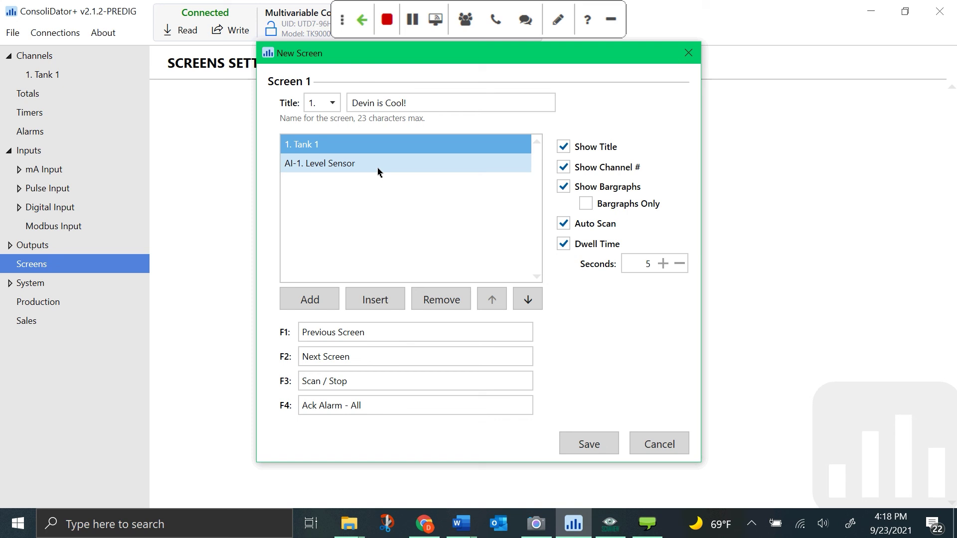
{"action": "left_click", "coordinate": [290, 295]}
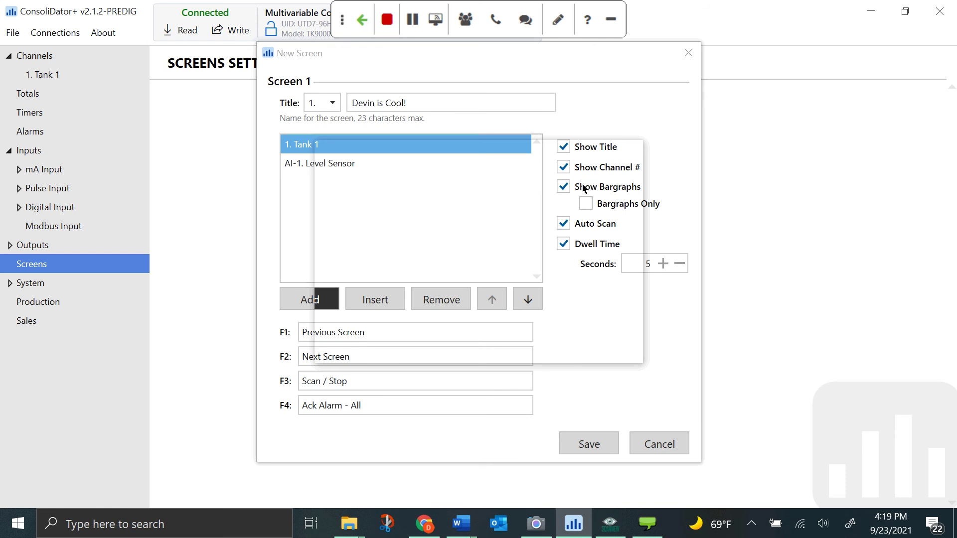
{"action": "left_click", "coordinate": [508, 344]}
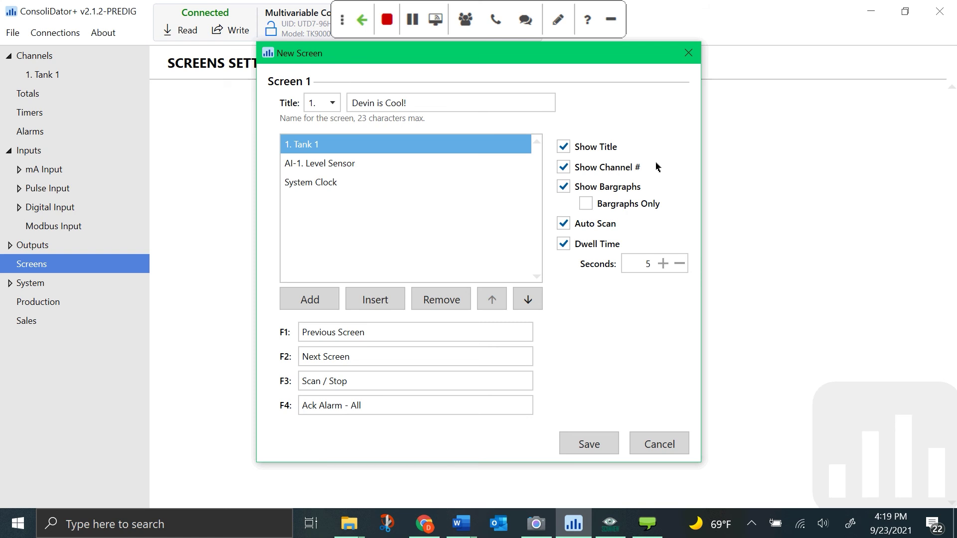
- Disable Show Channel # for the screen, and turn Show Bargraphs off and back on
{"action": "left_click", "coordinate": [562, 171]}
{"action": "left_click", "coordinate": [566, 188]}
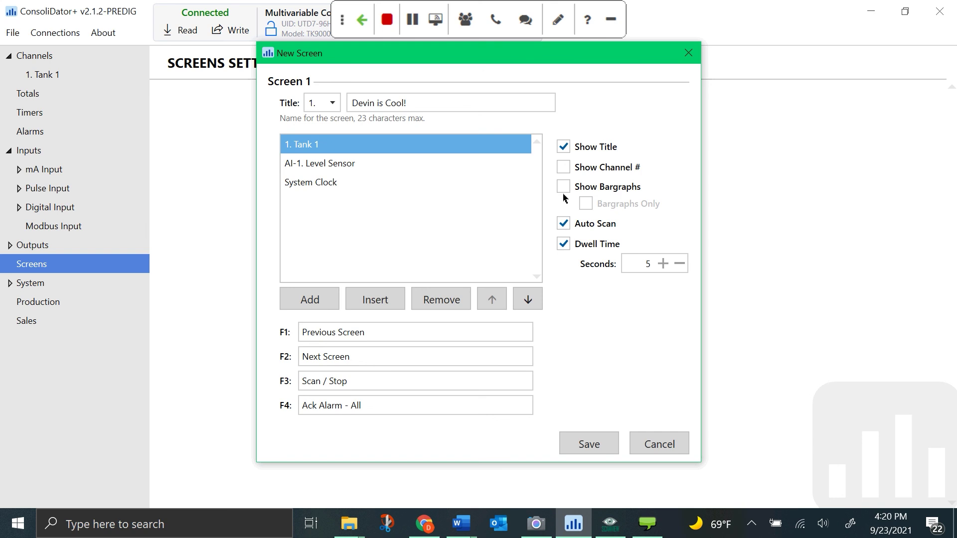
{"action": "left_click", "coordinate": [563, 187]}
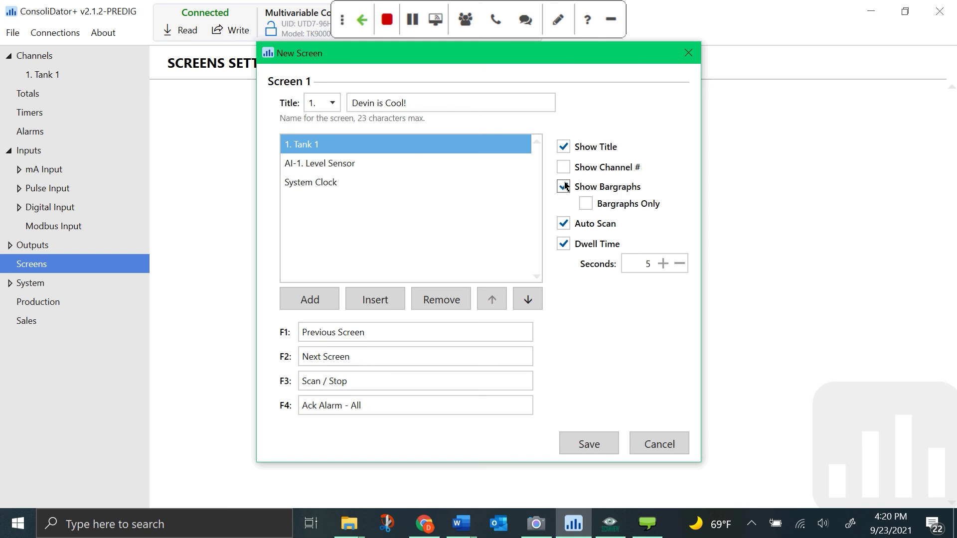
- Turn Bargraphs Only on and back off, and Dwell Time off and back on
{"action": "left_click", "coordinate": [591, 208]}
{"action": "left_click", "coordinate": [591, 209]}
{"action": "left_click", "coordinate": [565, 247]}
{"action": "left_click", "coordinate": [567, 248]}
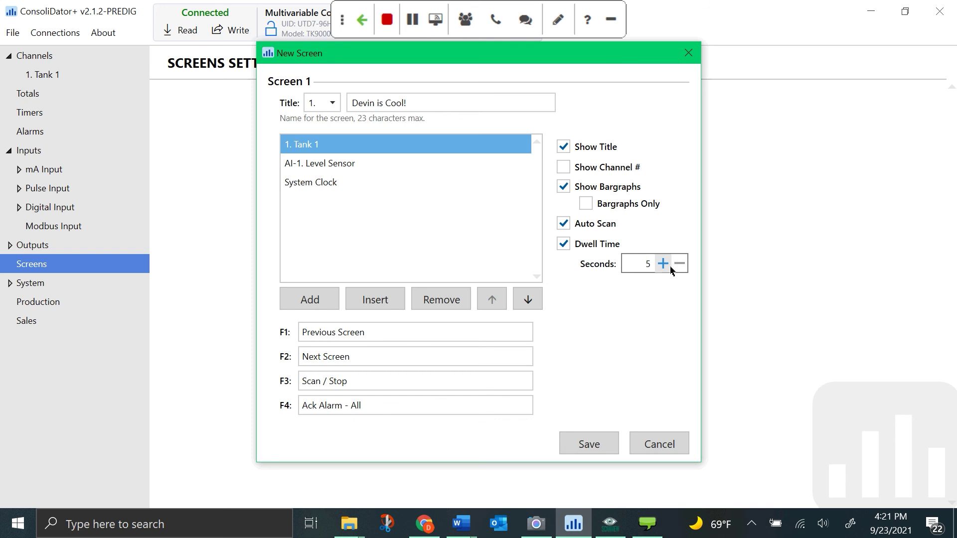
- Raise the screen's dwell time to 50 seconds and restore it to 5 seconds
{"action": "left_click", "coordinate": [663, 263]}
{"action": "left_click", "coordinate": [662, 264]}
{"action": "left_click", "coordinate": [662, 264]}
{"action": "left_click", "coordinate": [662, 264]}
{"action": "left_click_drag", "start_coordinate": [662, 264], "coordinate": [662, 266]}
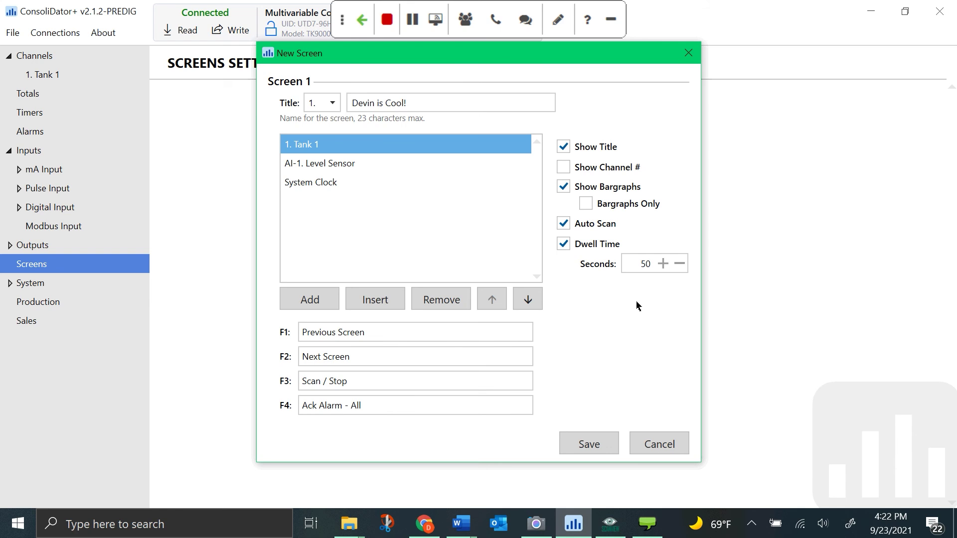
{"action": "left_click", "coordinate": [651, 264]}
{"action": "key", "text": "BackSpace"}
- Toggle Auto Scan off and on several times, leaving it enabled, and save the new screen
{"action": "left_click", "coordinate": [562, 227]}
{"action": "left_click", "coordinate": [562, 227]}
{"action": "left_click", "coordinate": [562, 226]}
{"action": "left_click", "coordinate": [562, 226]}
{"action": "left_click", "coordinate": [562, 226]}
{"action": "left_click", "coordinate": [568, 222]}
{"action": "left_click", "coordinate": [576, 452]}
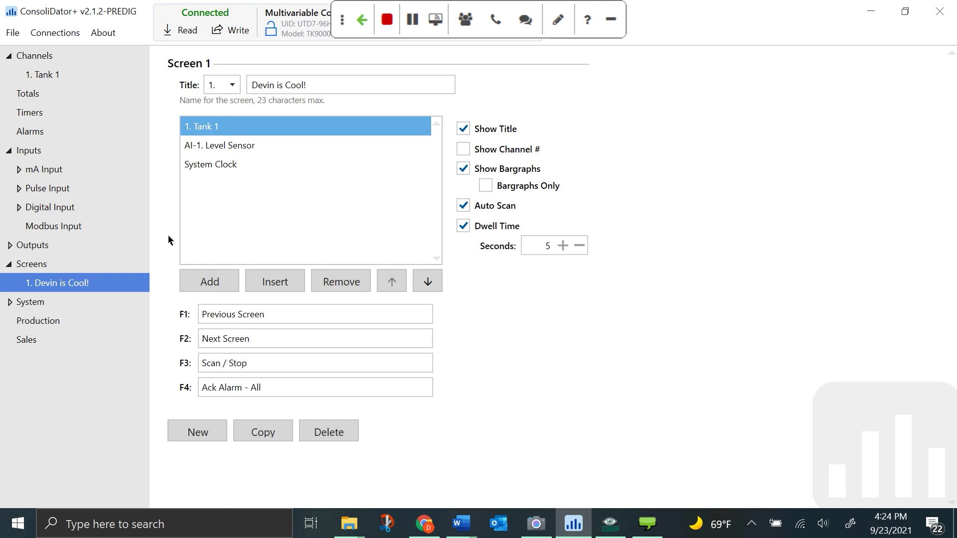
- Collapse the Screens, Inputs and Channels sections and open the settings of relay output RY-1
{"action": "left_click", "coordinate": [8, 268]}
{"action": "left_click", "coordinate": [9, 150]}
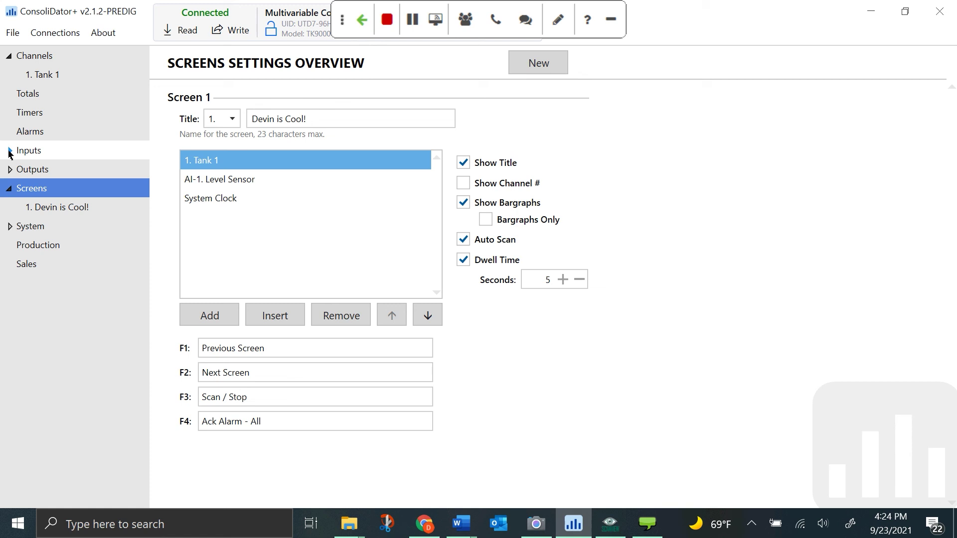
{"action": "left_click", "coordinate": [10, 56]}
{"action": "left_click", "coordinate": [9, 170]}
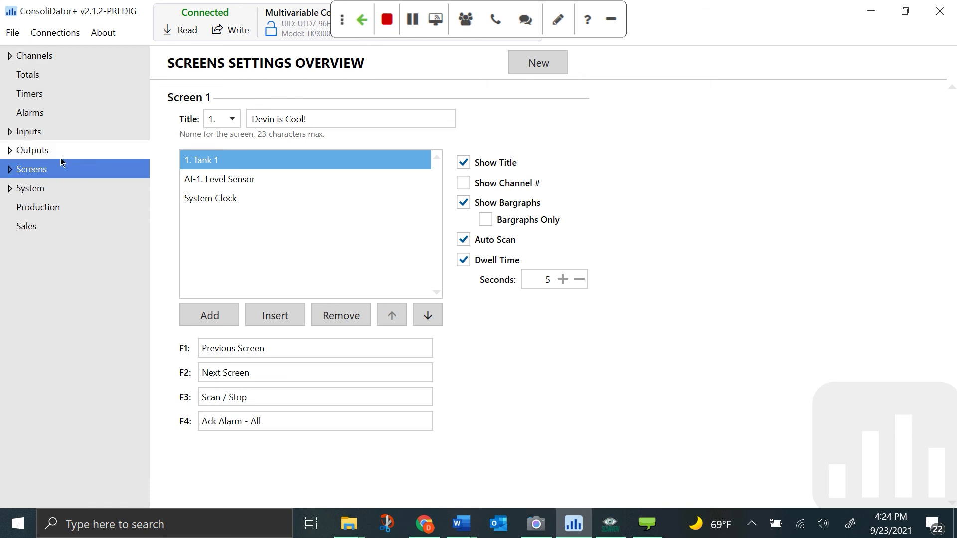
{"action": "left_click", "coordinate": [10, 151]}
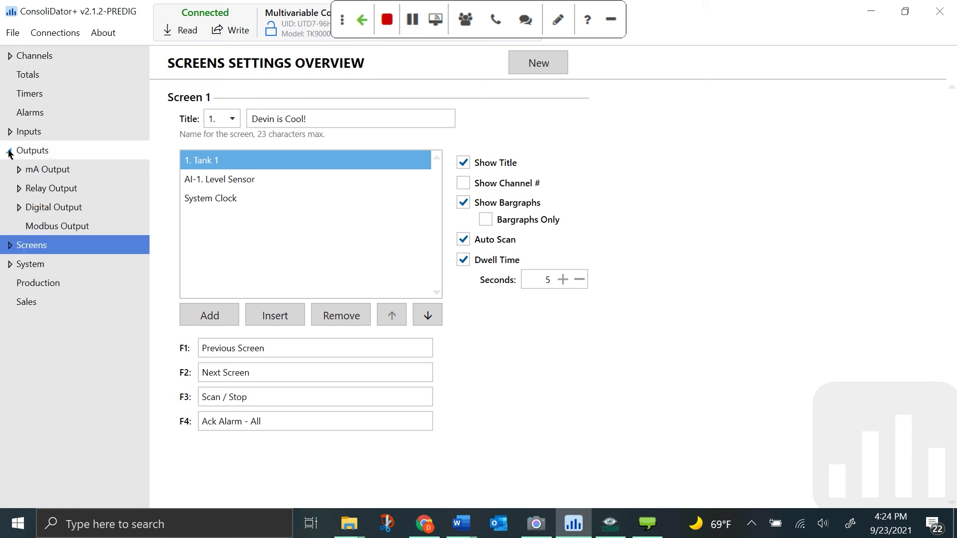
{"action": "left_click", "coordinate": [19, 189]}
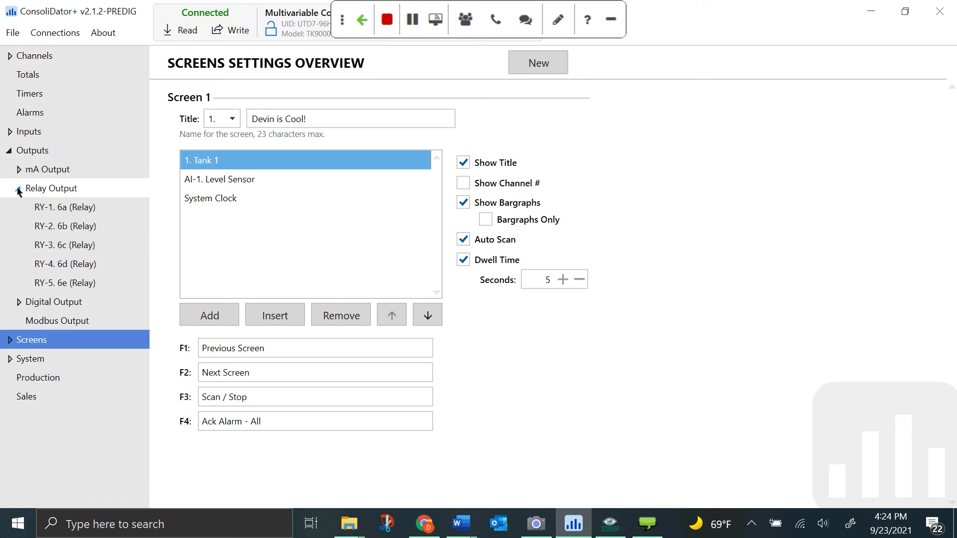
{"action": "left_click", "coordinate": [71, 212]}
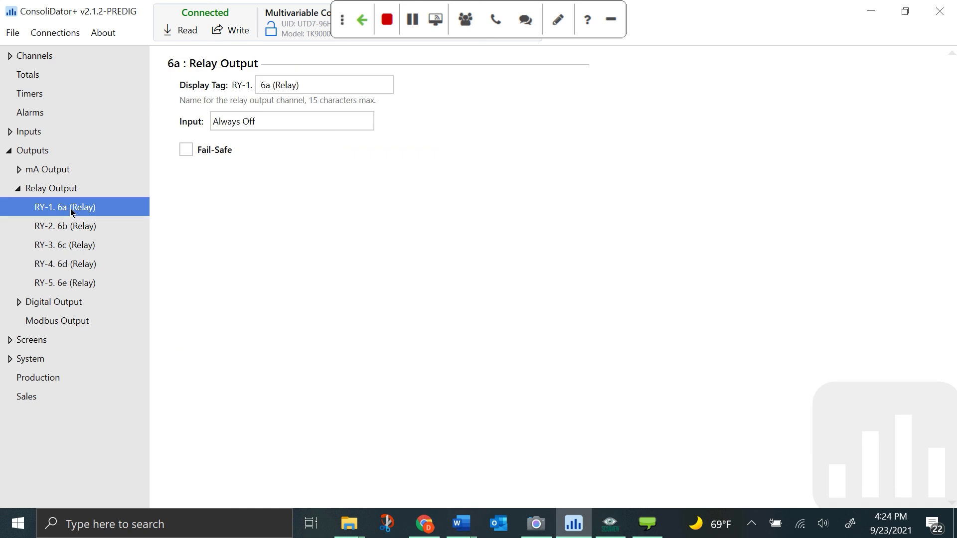
- Change the display tag of relay output RY-1 to Tank 1 High
{"action": "left_click", "coordinate": [342, 84]}
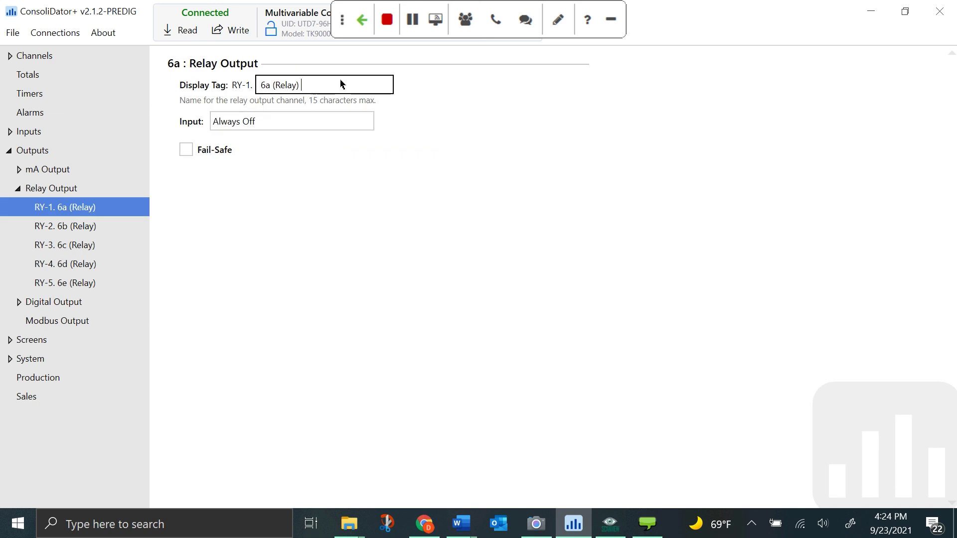
{"action": "left_click_drag", "start_coordinate": [280, 79], "coordinate": [259, 84]}
{"action": "key", "text": "BackSpace"}
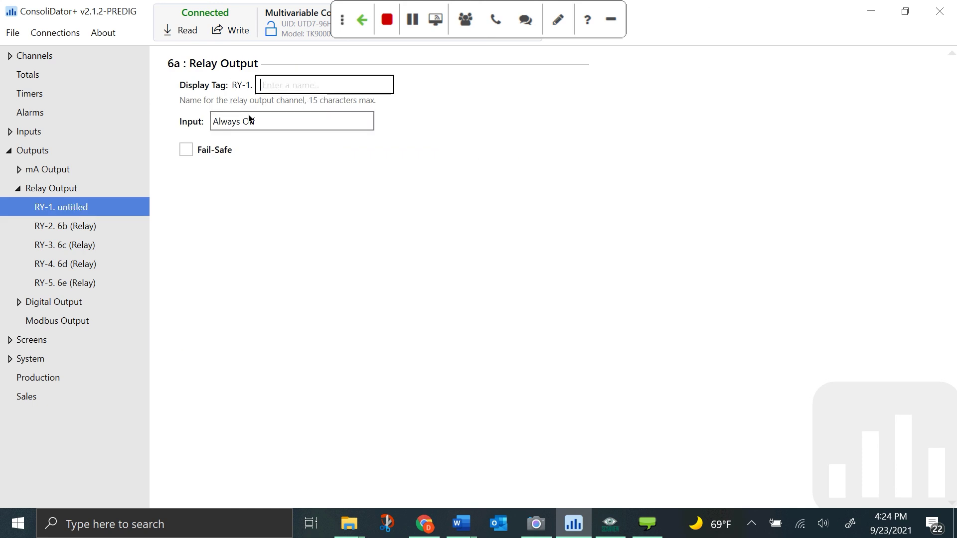
{"action": "type", "text": "t"}
{"action": "key", "text": "BackSpace"}
{"action": "type", "text": "Tank 1 High"}
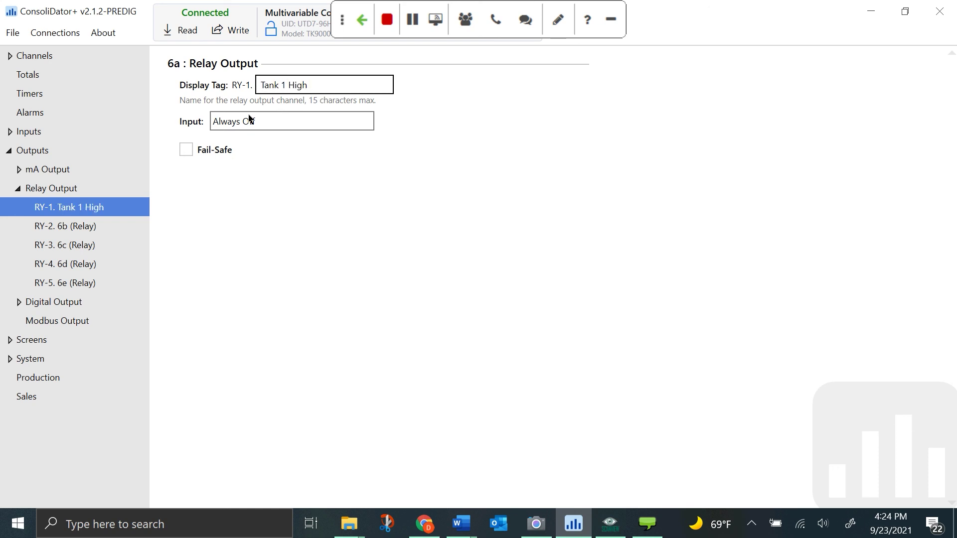
{"action": "left_click", "coordinate": [323, 189]}
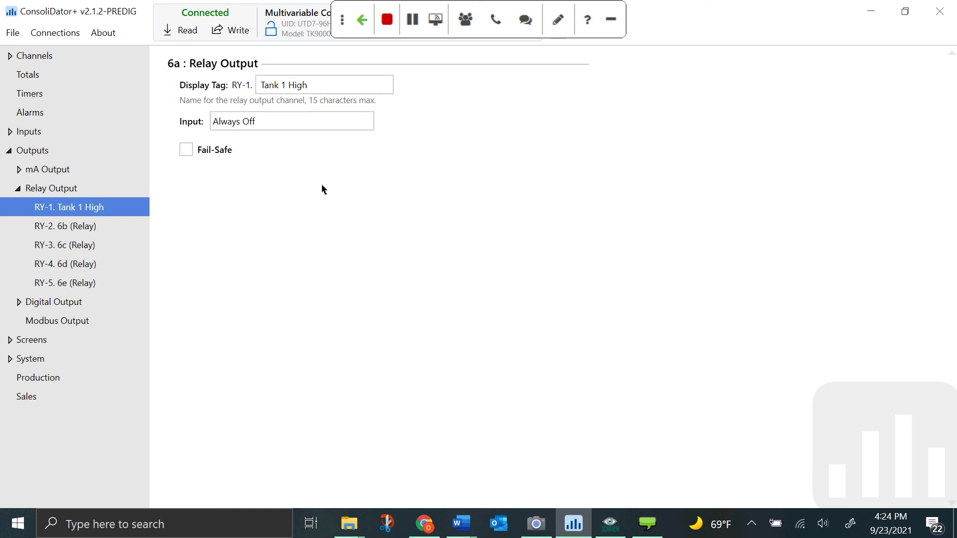
- Assign the Tank 1 channel as the input source of the Tank 1 High relay
{"action": "left_click", "coordinate": [277, 127]}
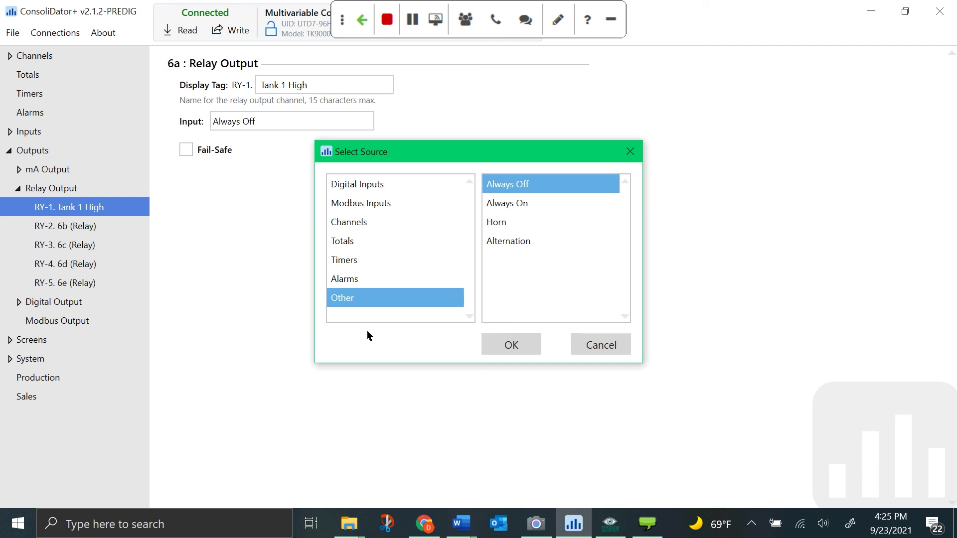
{"action": "left_click", "coordinate": [391, 229]}
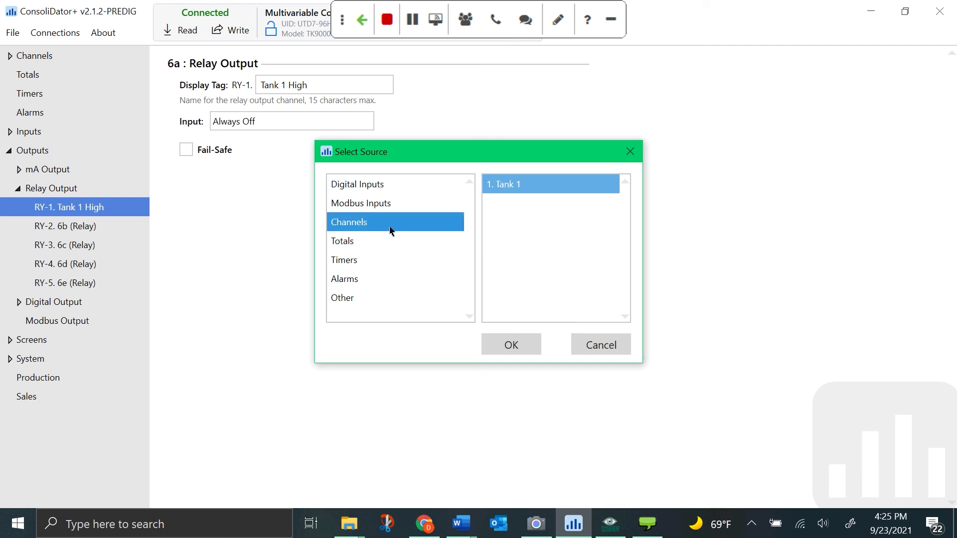
{"action": "left_click", "coordinate": [504, 186]}
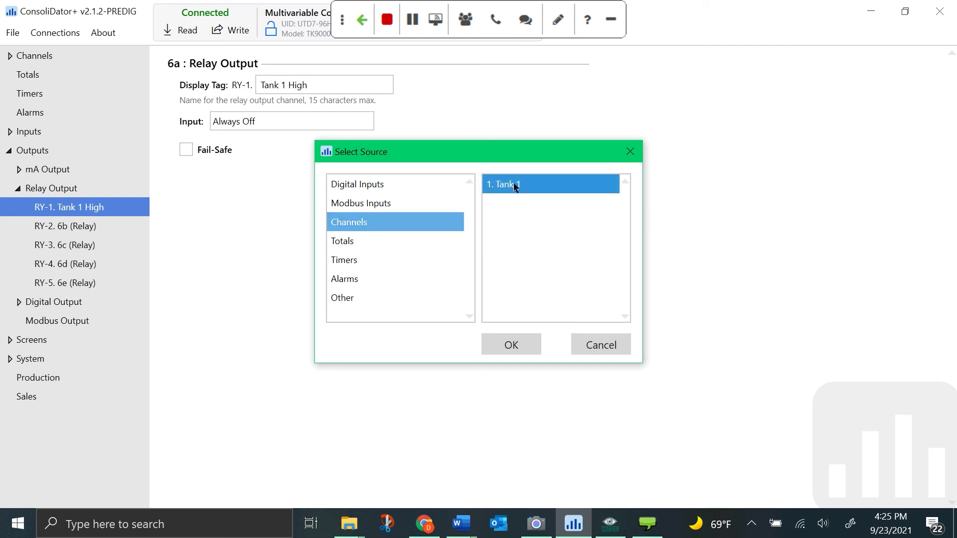
{"action": "left_click", "coordinate": [512, 345]}
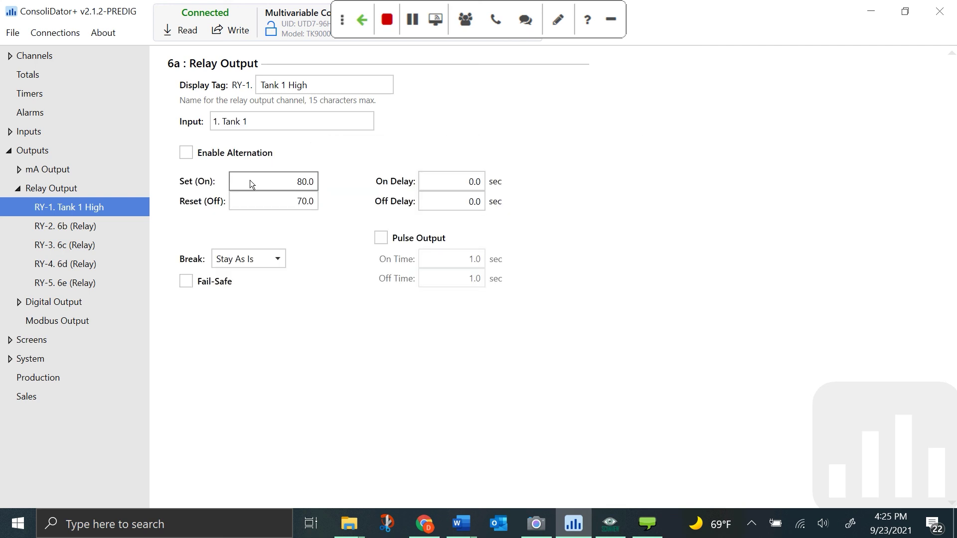
- Set the Tank 1 High relay's Set (On) point to 800
{"action": "left_click", "coordinate": [279, 183]}
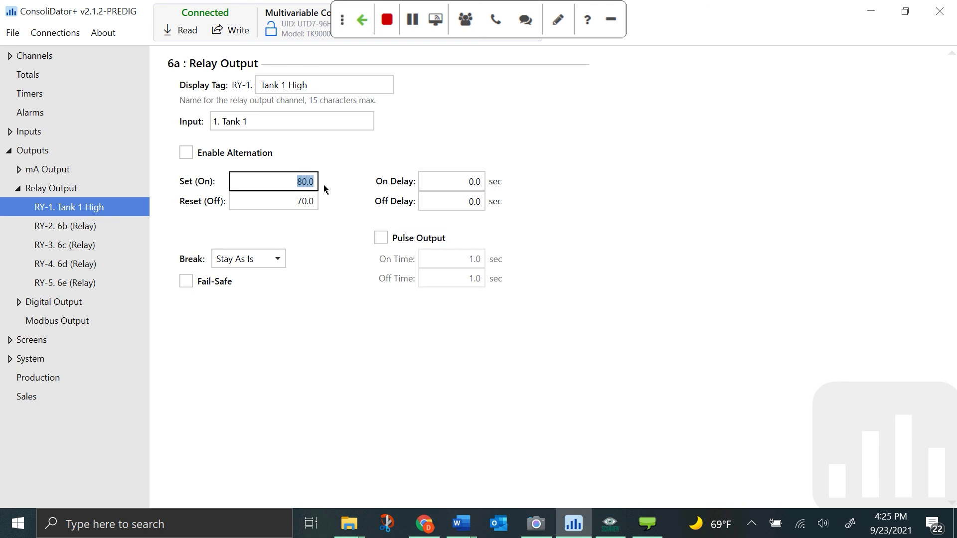
{"action": "key", "text": "BackSpace"}
{"action": "type", "text": "800"}
{"action": "left_click", "coordinate": [338, 227]}
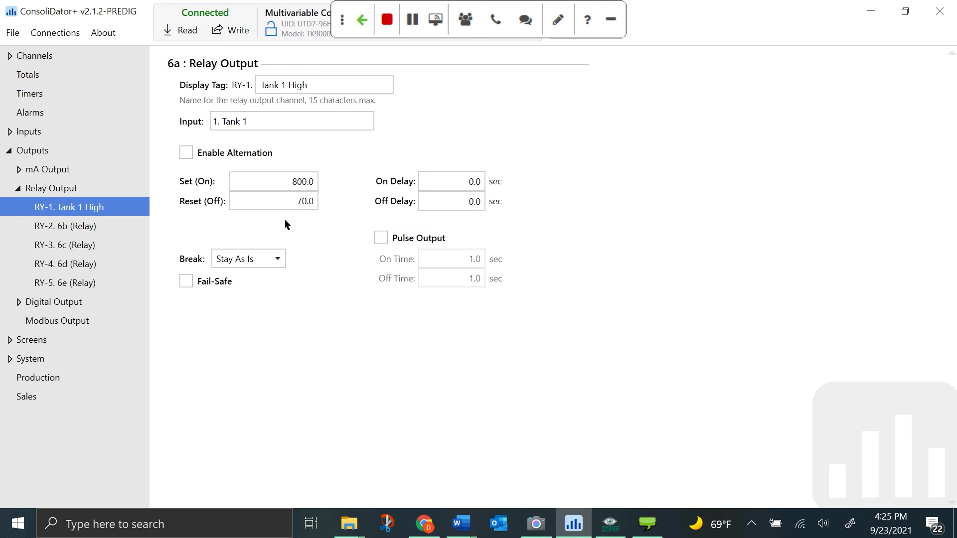
- Set the Tank 1 High relay's Reset (Off) point to 500
{"action": "left_click", "coordinate": [296, 203]}
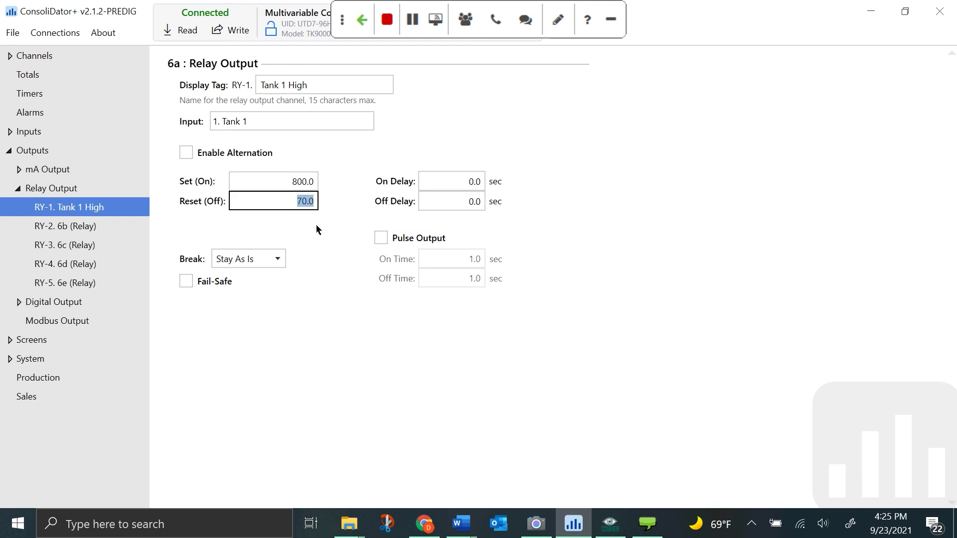
{"action": "type", "text": "500"}
{"action": "left_click", "coordinate": [317, 229]}
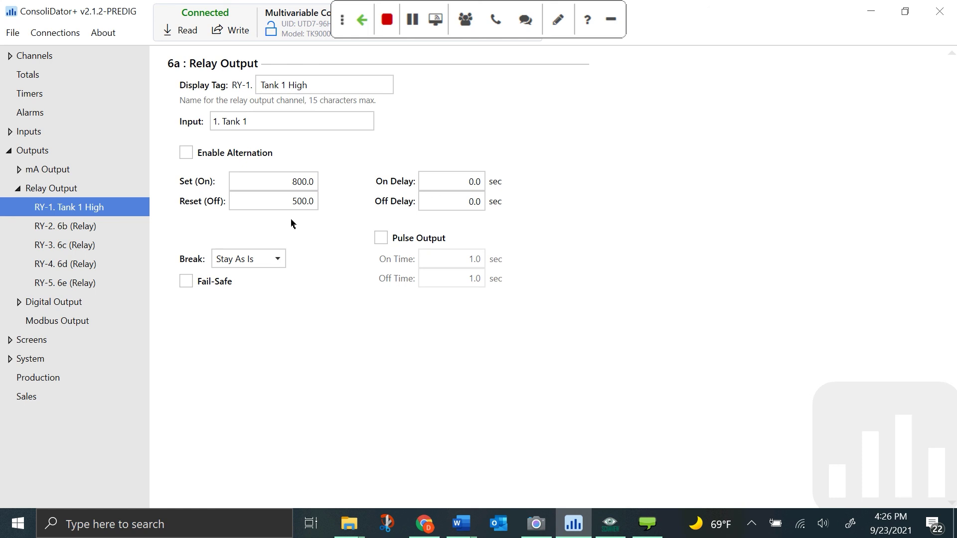
- Set both the On Delay and the Off Delay of the Tank 1 High relay to 10 sec
{"action": "left_click", "coordinate": [450, 185]}
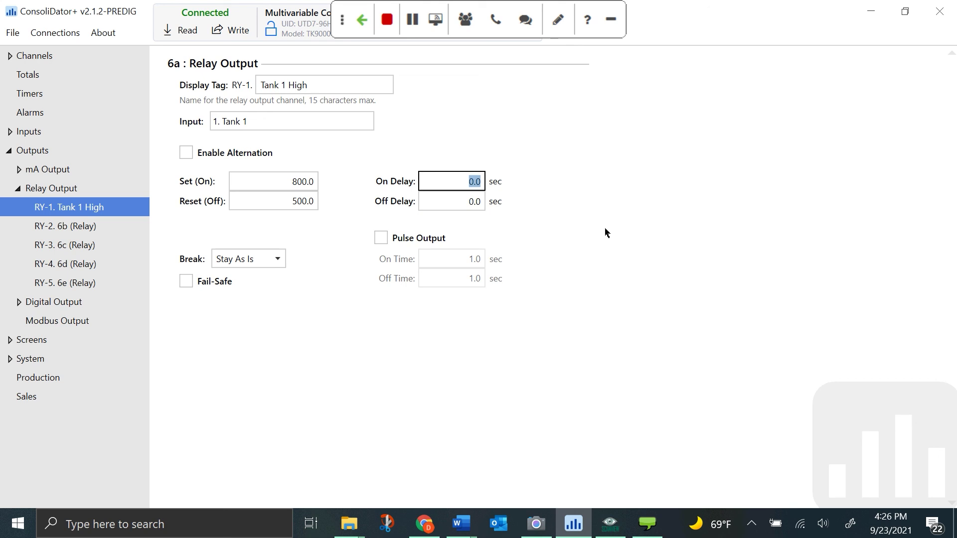
{"action": "type", "text": "10"}
{"action": "key", "text": "Return"}
{"action": "left_click", "coordinate": [471, 200]}
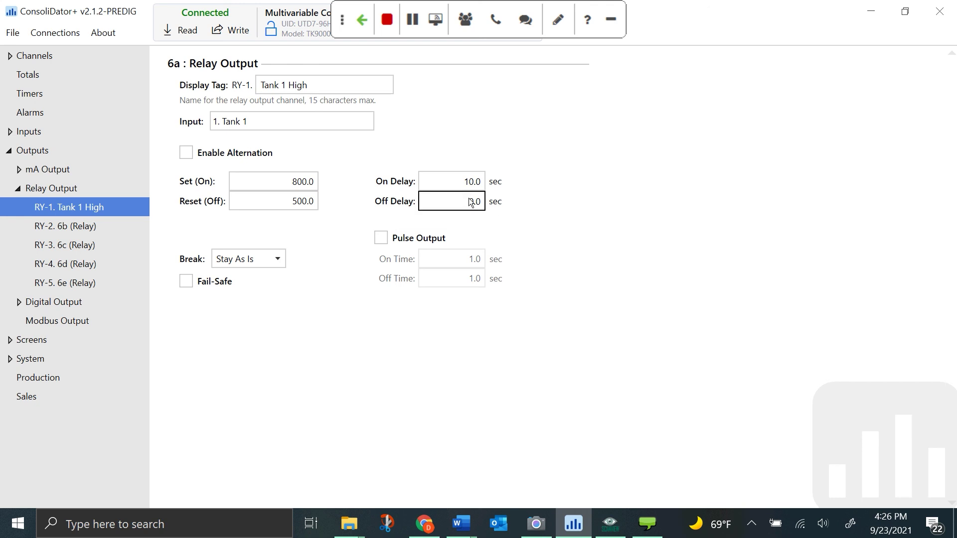
{"action": "double_click", "coordinate": [471, 201]}
{"action": "type", "text": "10"}
{"action": "key", "text": "Tab"}
- Review the relay's Break options, keeping Stay As Is, and switch Fail-Safe on and back off
{"action": "left_click", "coordinate": [276, 264]}
{"action": "left_click", "coordinate": [276, 266]}
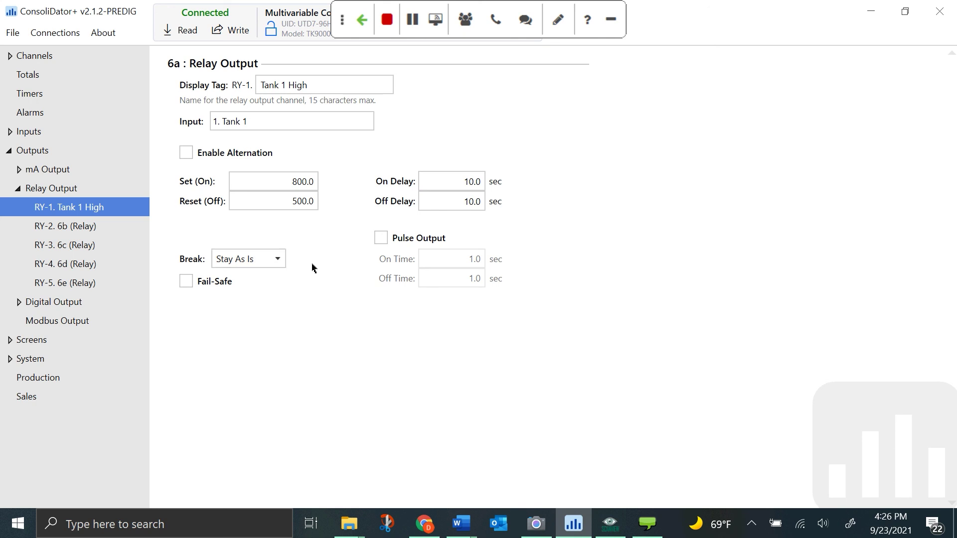
{"action": "left_click", "coordinate": [280, 263]}
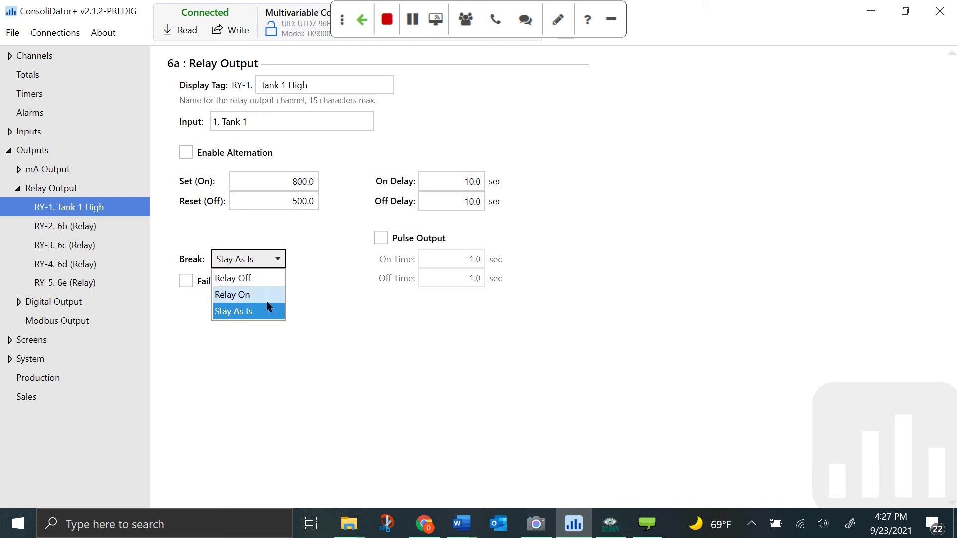
{"action": "left_click", "coordinate": [279, 361]}
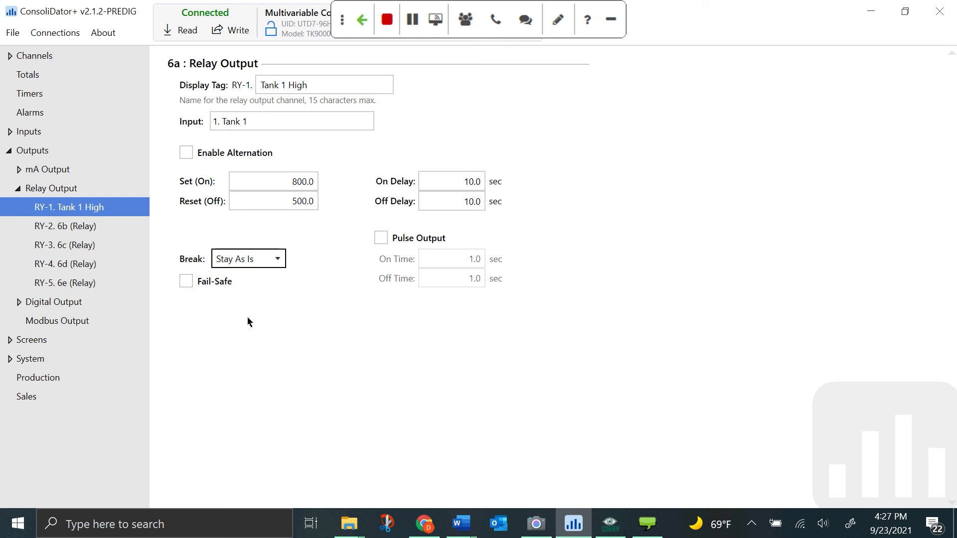
{"action": "left_click", "coordinate": [186, 282]}
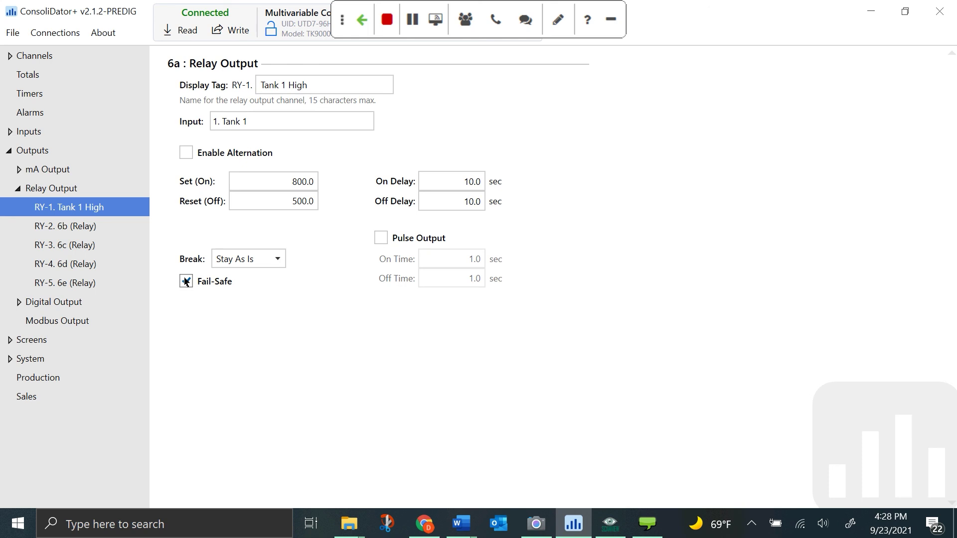
{"action": "left_click", "coordinate": [186, 282]}
- Try Pulse Output on the relay with a 10 sec On Time and a 5 sec Off Time, and disable it again
{"action": "left_click", "coordinate": [382, 242]}
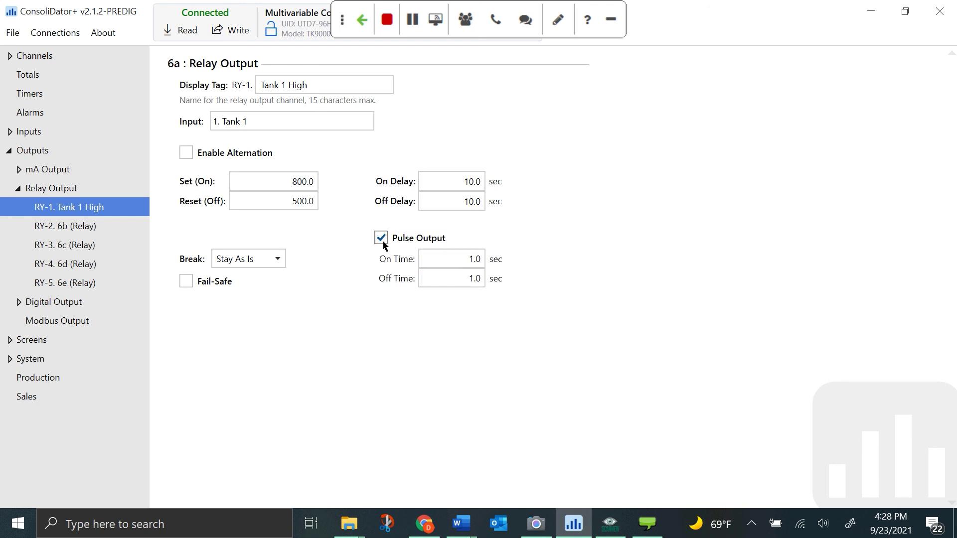
{"action": "left_click", "coordinate": [457, 260]}
{"action": "type", "text": "10"}
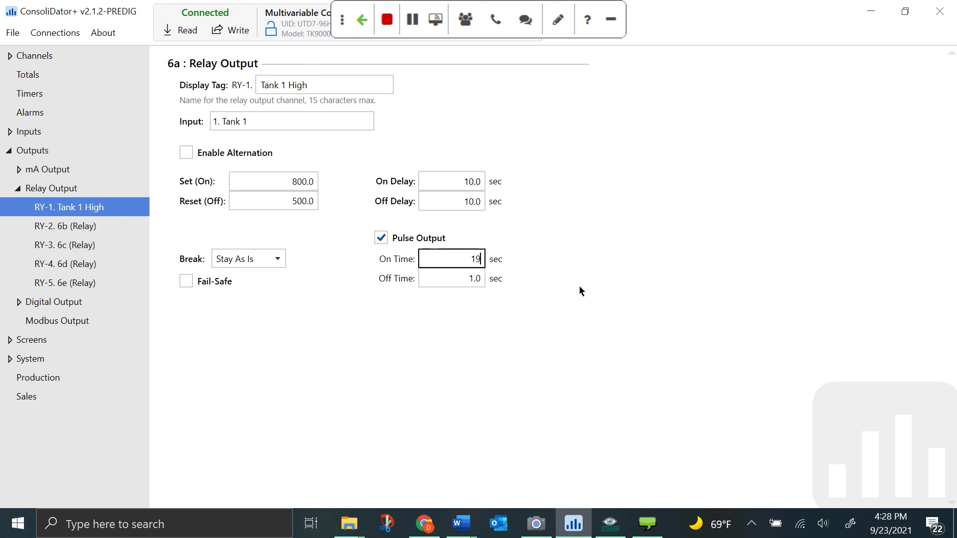
{"action": "left_click", "coordinate": [459, 278]}
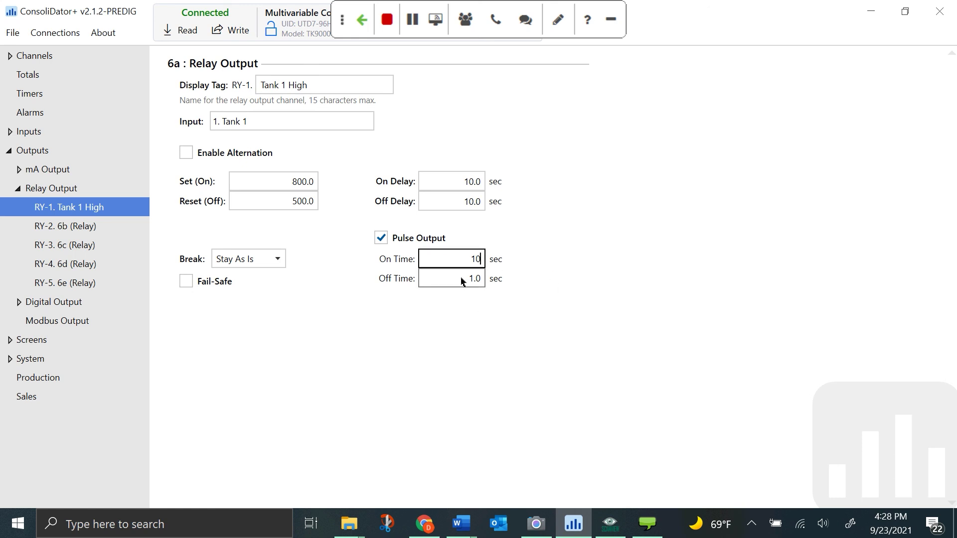
{"action": "type", "text": "5"}
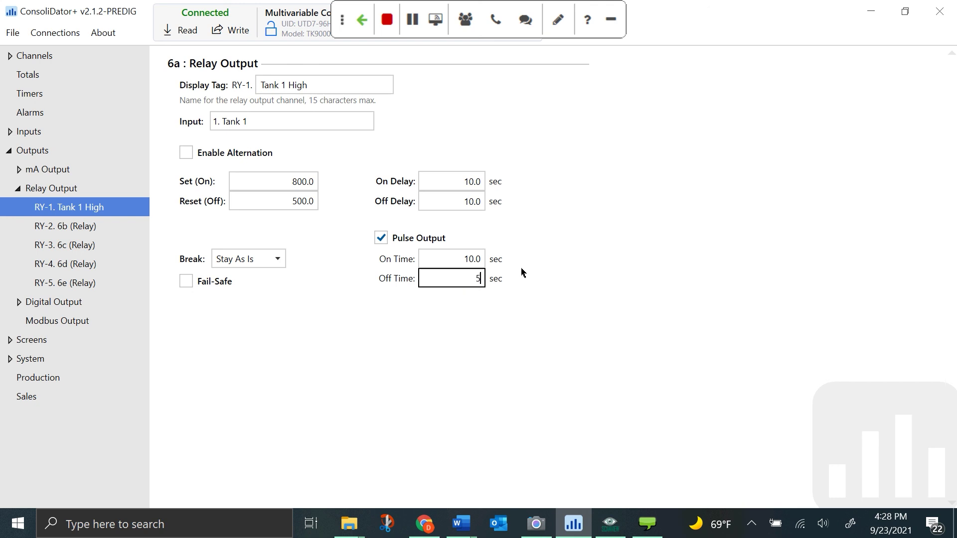
{"action": "key", "text": "Return"}
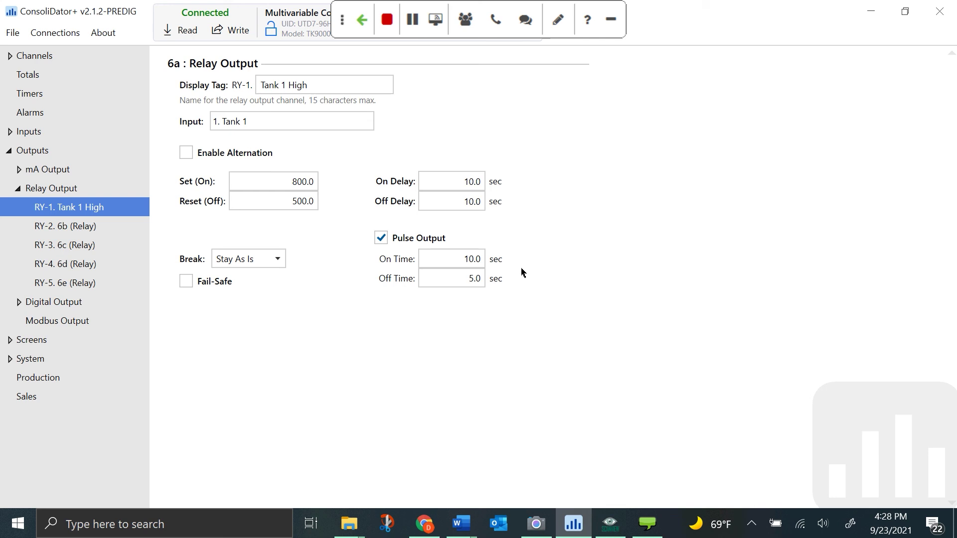
{"action": "left_click", "coordinate": [381, 238]}
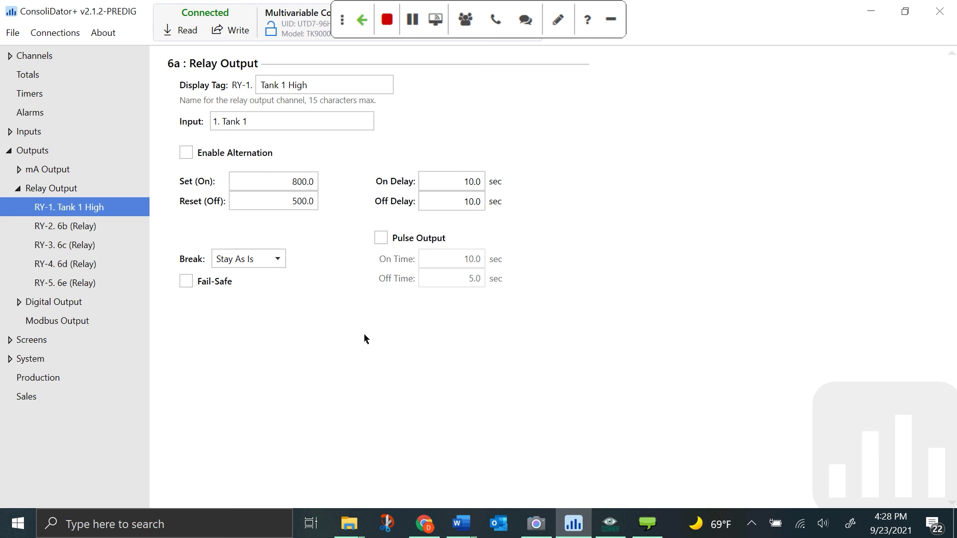
- Check the relay's input source without changing it and write the configuration to the controller
{"action": "left_click", "coordinate": [268, 128]}
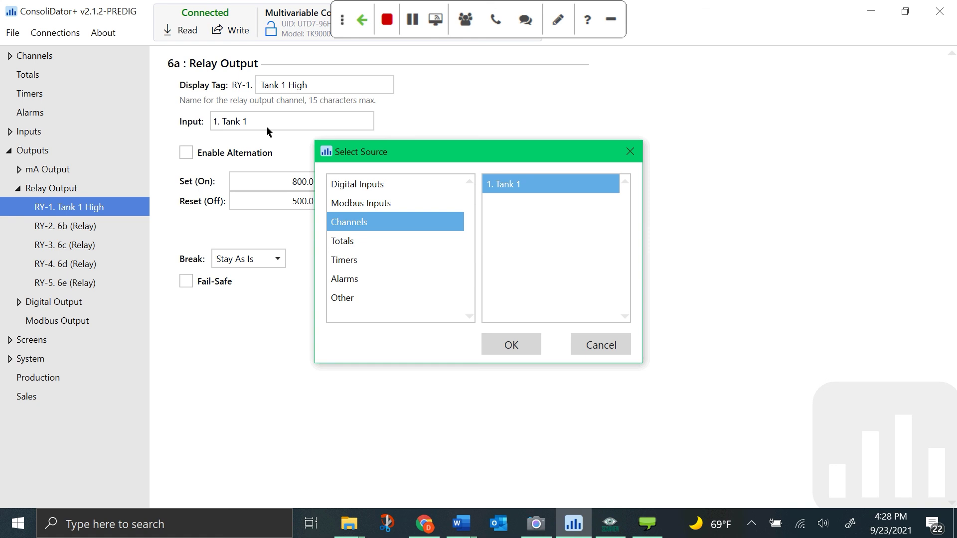
{"action": "left_click", "coordinate": [591, 351]}
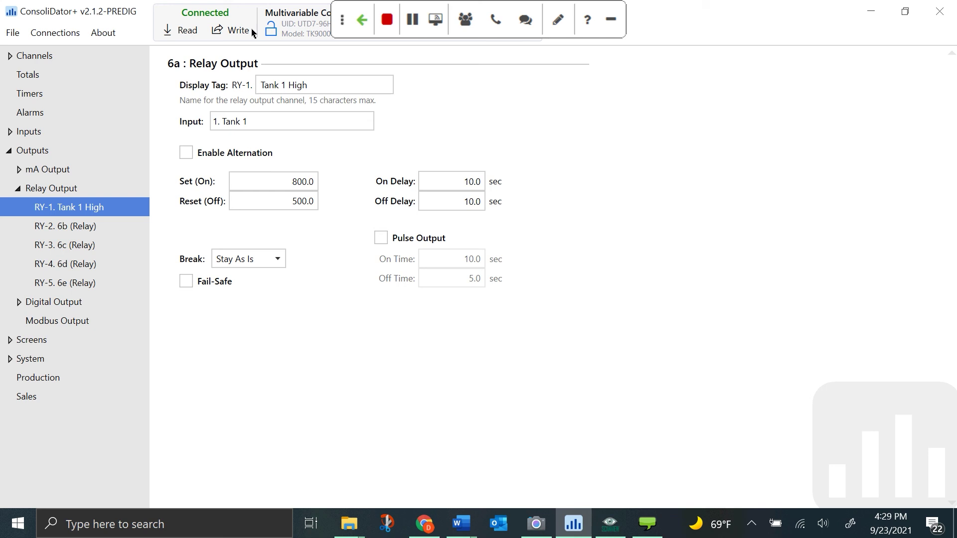
{"action": "left_click", "coordinate": [232, 33]}
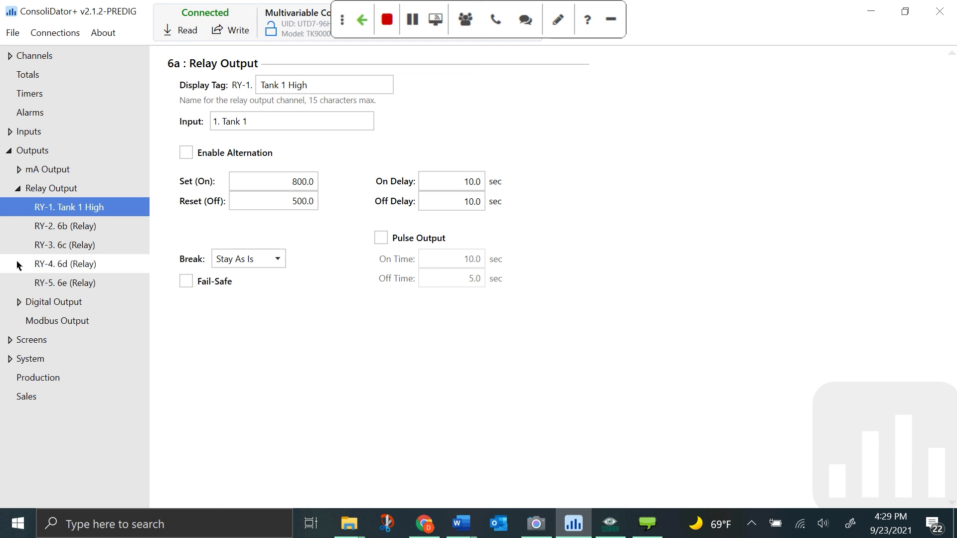
- Set the Backlight Brightness to 0% in the system's display settings
{"action": "left_click", "coordinate": [33, 377]}
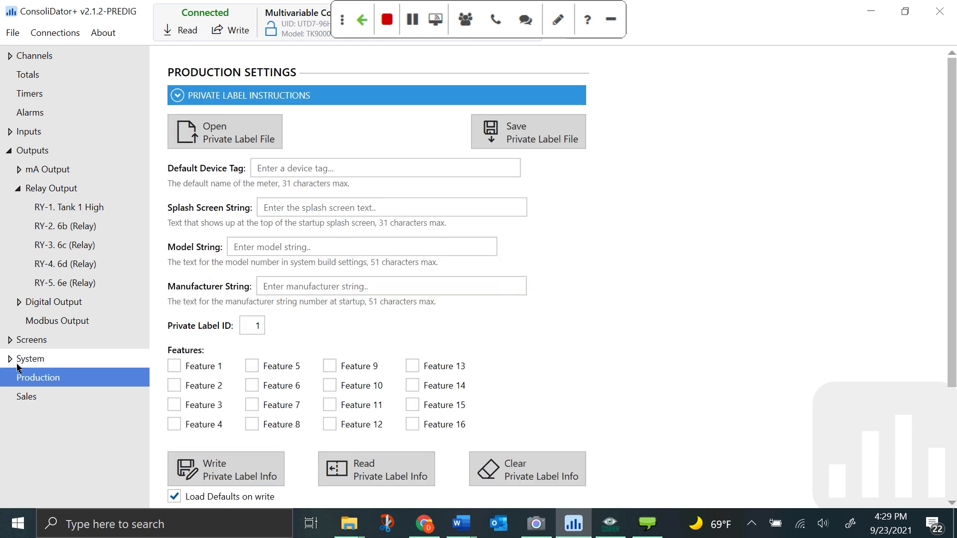
{"action": "left_click", "coordinate": [11, 359]}
{"action": "left_click", "coordinate": [24, 380]}
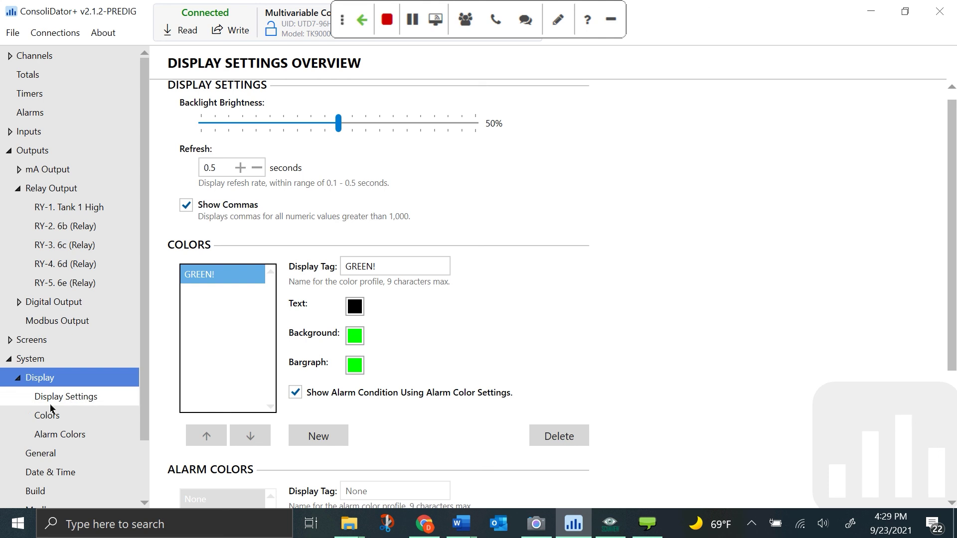
{"action": "left_click", "coordinate": [64, 397]}
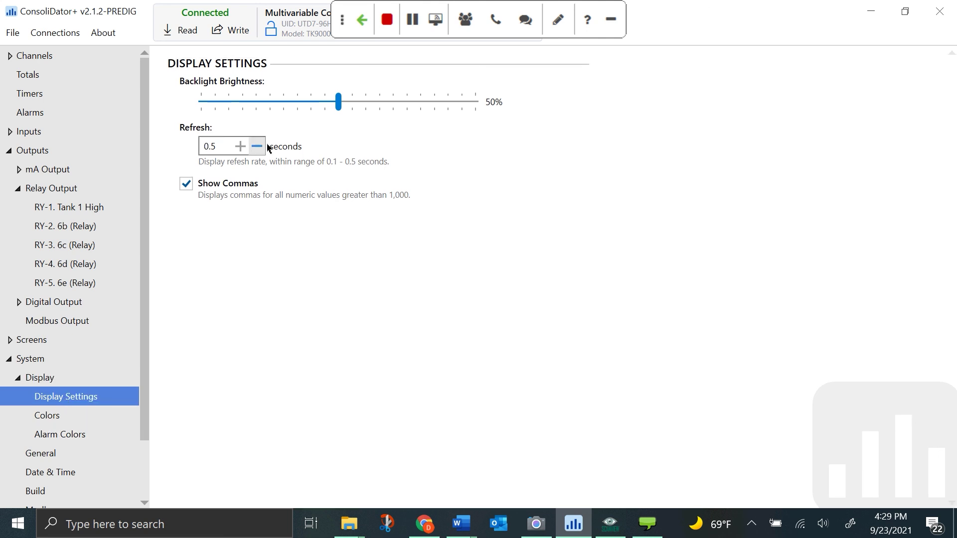
{"action": "mouse_move", "coordinate": [312, 104]}
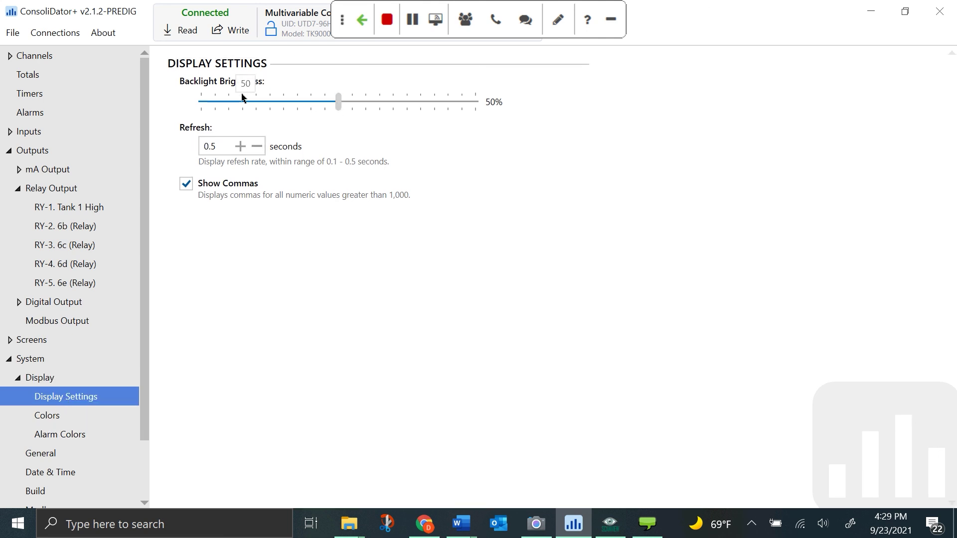
{"action": "left_click_drag", "start_coordinate": [241, 99], "coordinate": [176, 108]}
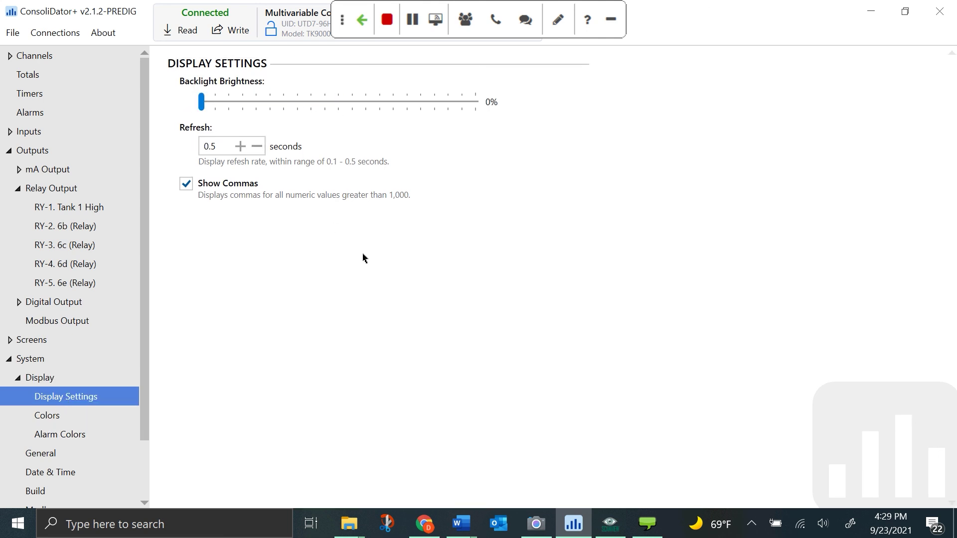
- Write the display settings to the controller and switch to the Camera app to view its screen
{"action": "left_click", "coordinate": [247, 31]}
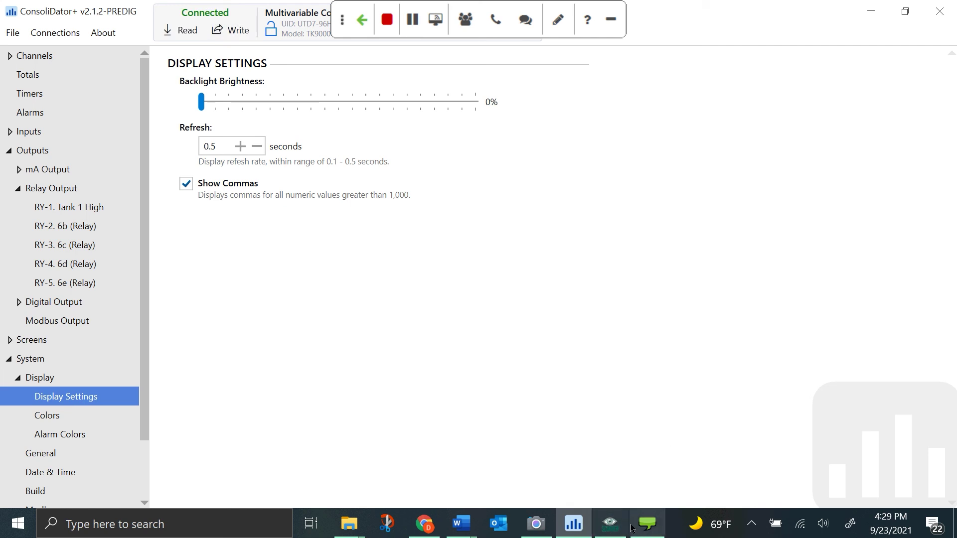
{"action": "left_click", "coordinate": [549, 524]}
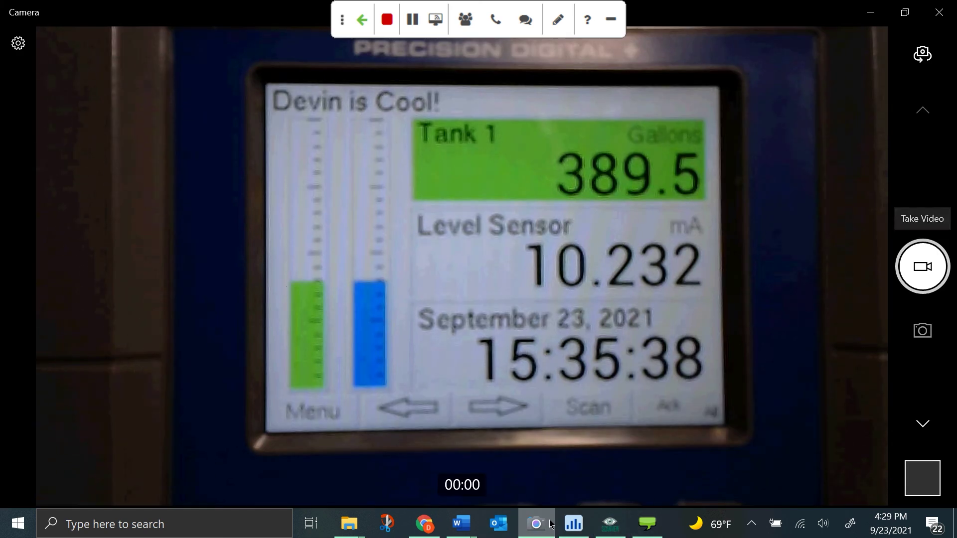
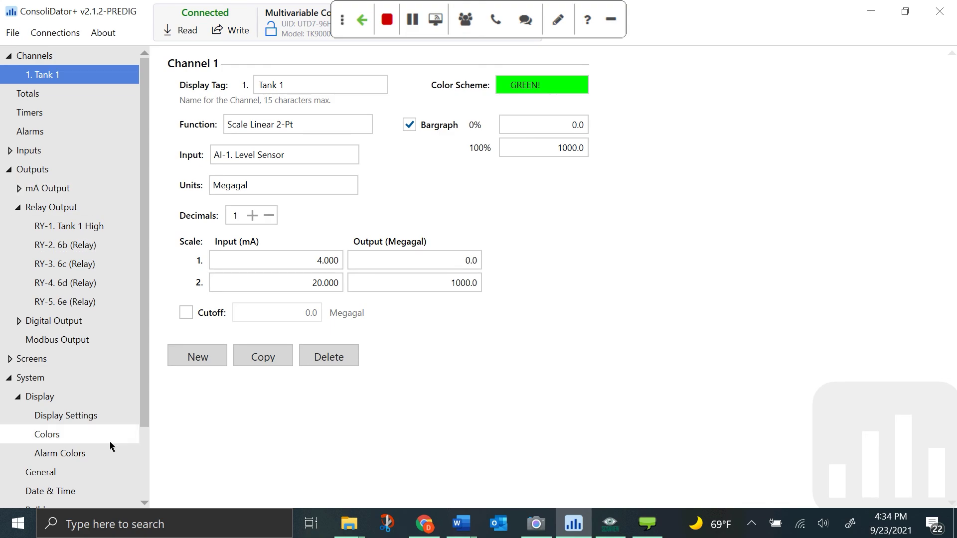
- Start a new custom unit in the system settings, labelled Miles, with the Distance type
{"action": "scroll", "coordinate": [110, 446], "scroll_direction": "down", "scroll_amount": 3}
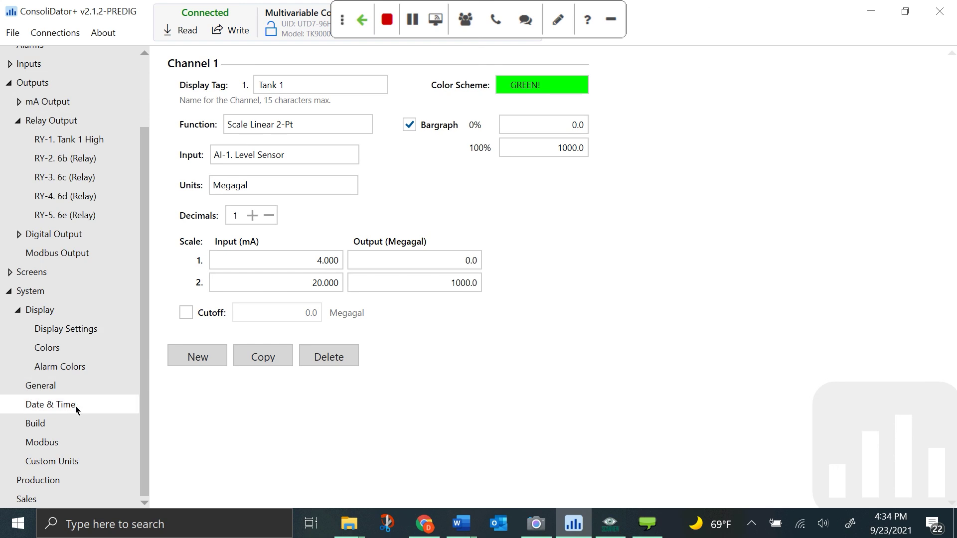
{"action": "left_click", "coordinate": [73, 461]}
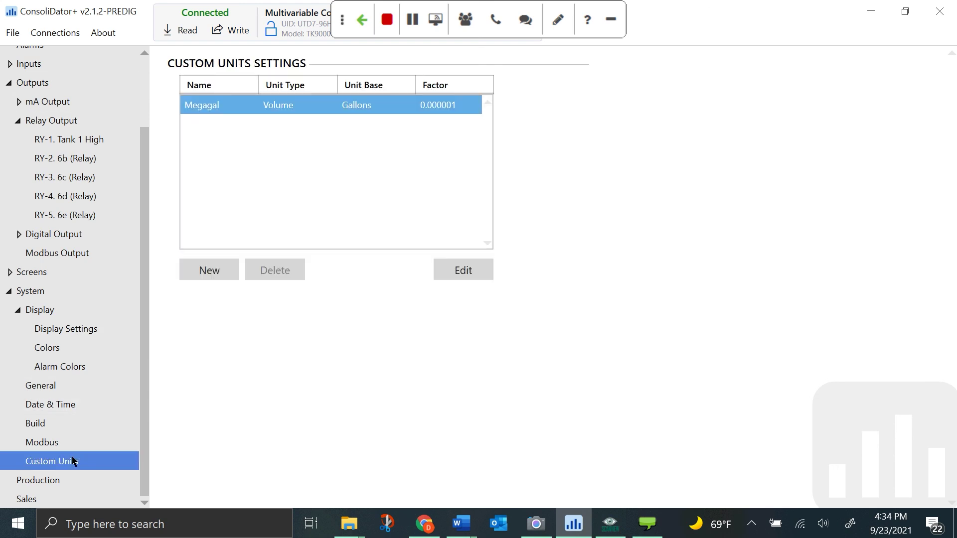
{"action": "left_click", "coordinate": [217, 282]}
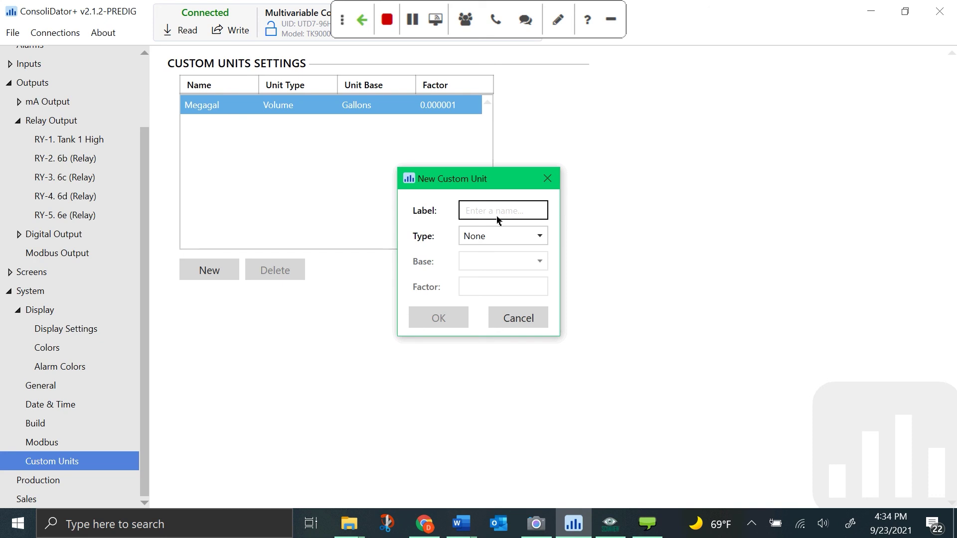
{"action": "type", "text": "Miles"}
{"action": "left_click", "coordinate": [537, 236]}
{"action": "left_click", "coordinate": [521, 273]}
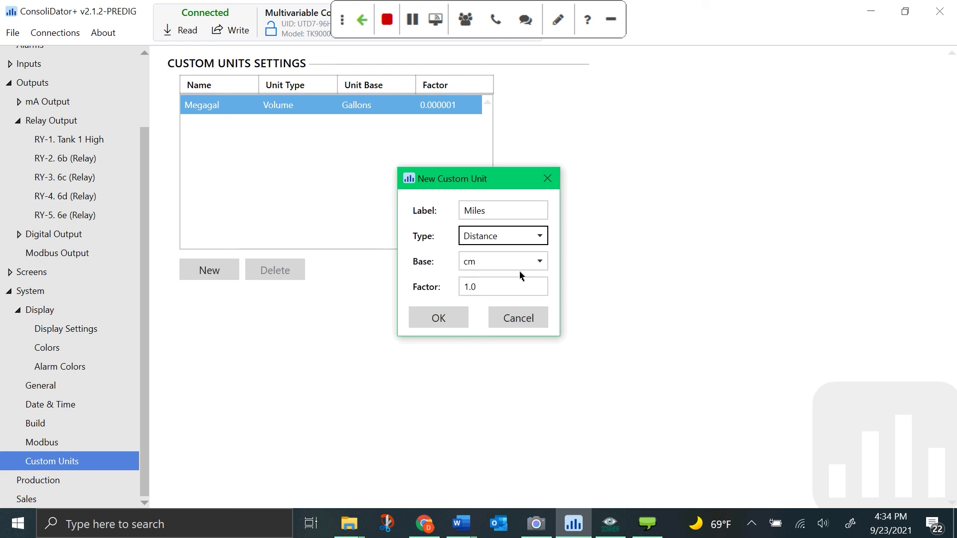
- Give the new Miles unit a Feet base and a factor of 5237, and add it to the custom units
{"action": "left_click", "coordinate": [538, 263]}
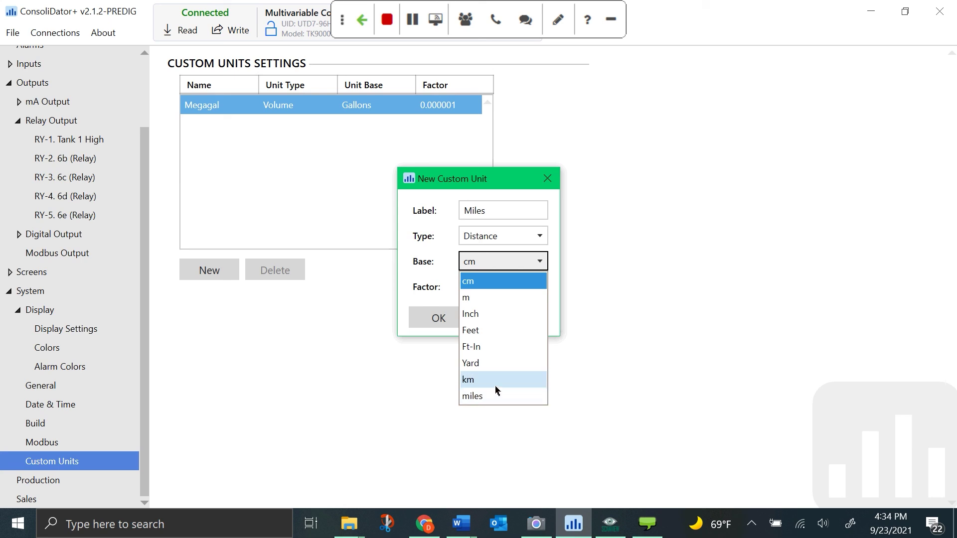
{"action": "left_click", "coordinate": [525, 330]}
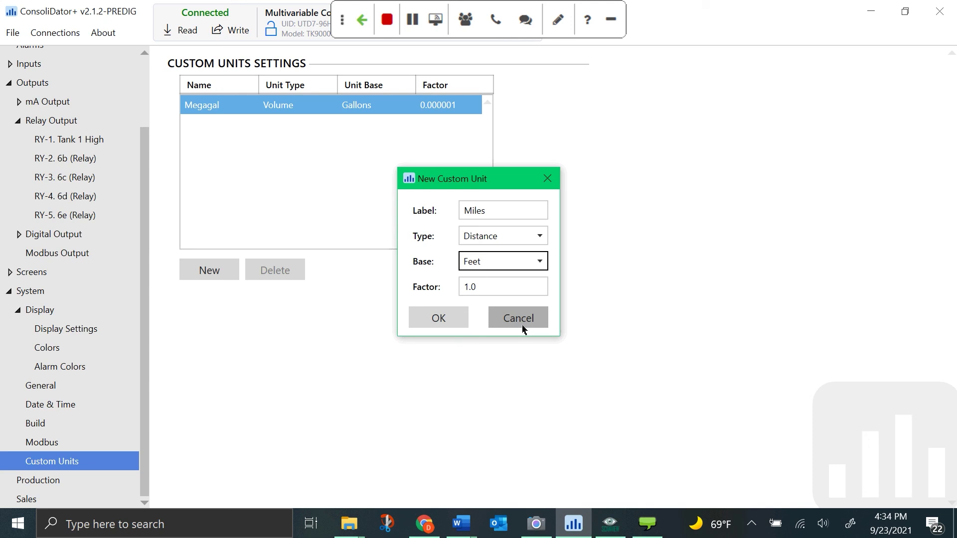
{"action": "left_click", "coordinate": [494, 290]}
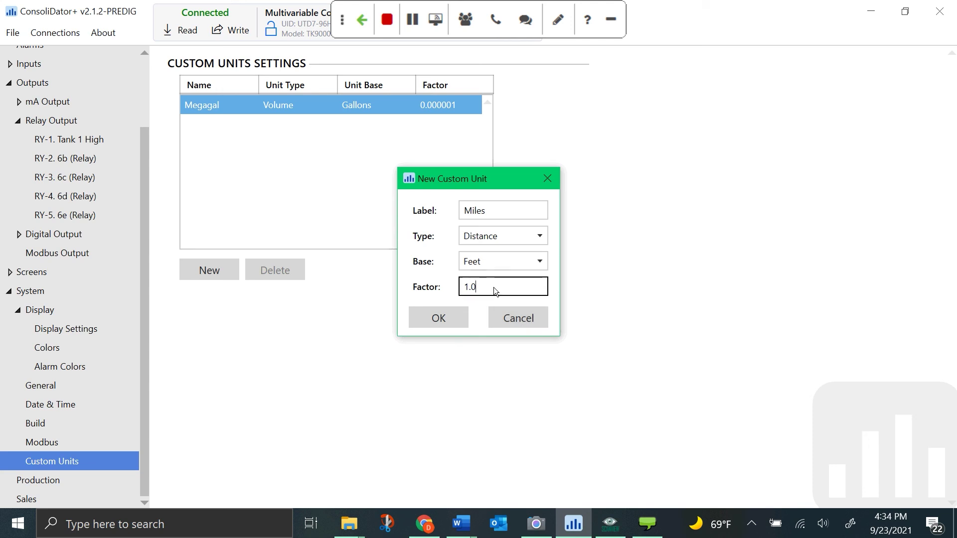
{"action": "key", "text": "BackSpace"}
{"action": "key", "text": "BackSpace"}
{"action": "key", "text": "BackSpace"}
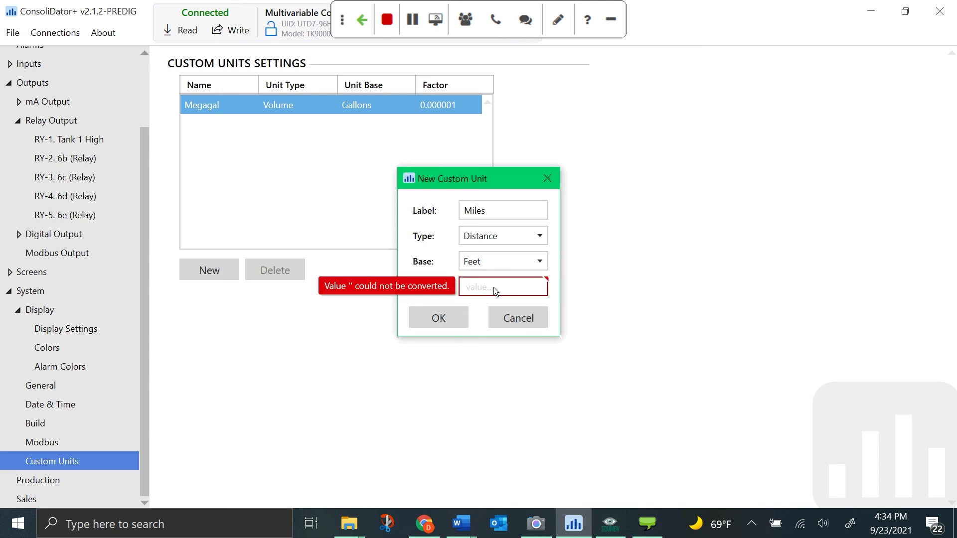
{"action": "type", "text": "5237"}
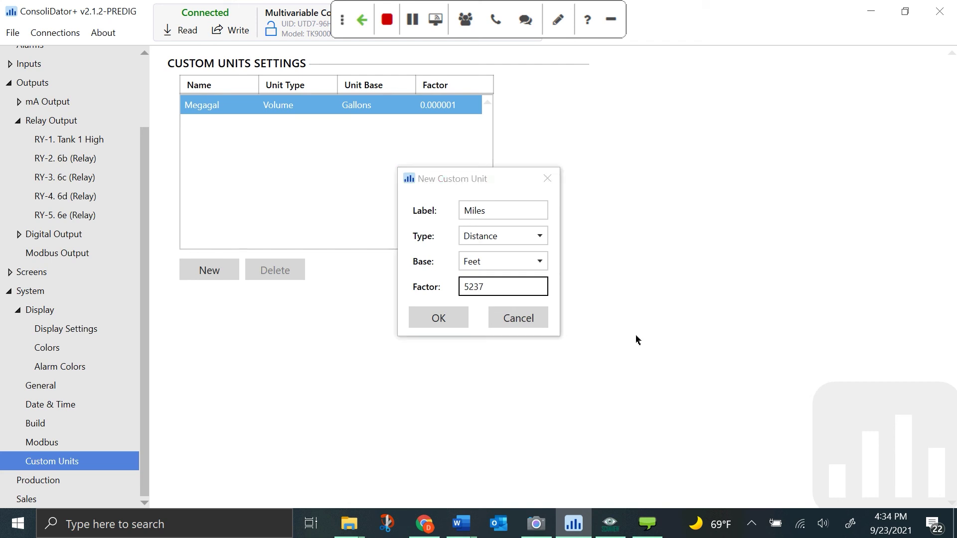
{"action": "left_click", "coordinate": [438, 323]}
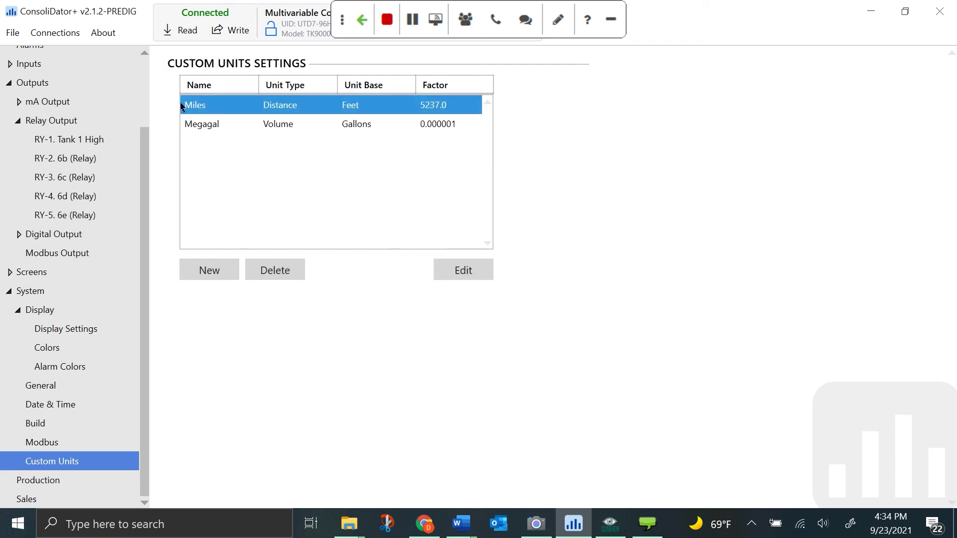
- Review the Megagal and Miles entries in the custom units list and open the Tank 1 channel's settings
{"action": "left_click", "coordinate": [218, 127]}
{"action": "left_click", "coordinate": [221, 107]}
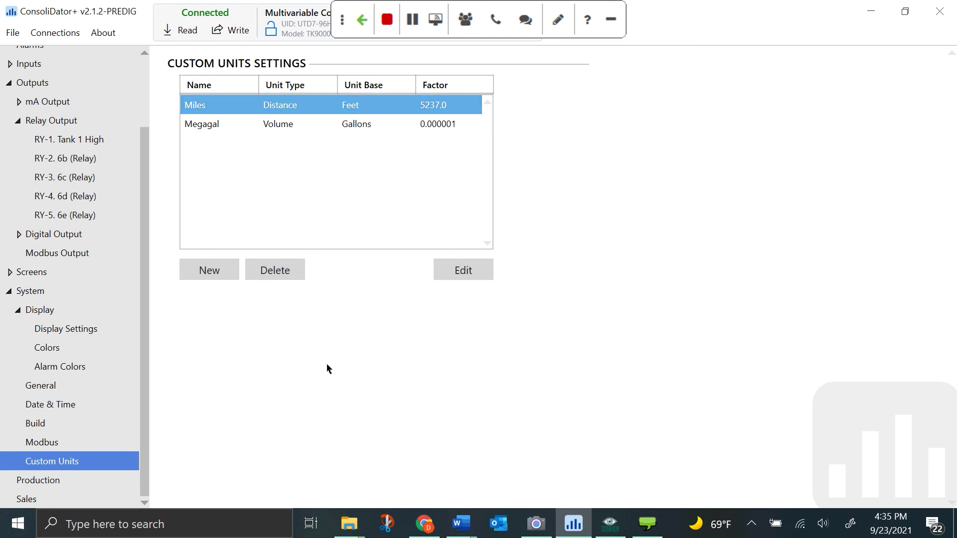
{"action": "scroll", "coordinate": [94, 142], "scroll_direction": "up", "scroll_amount": 2}
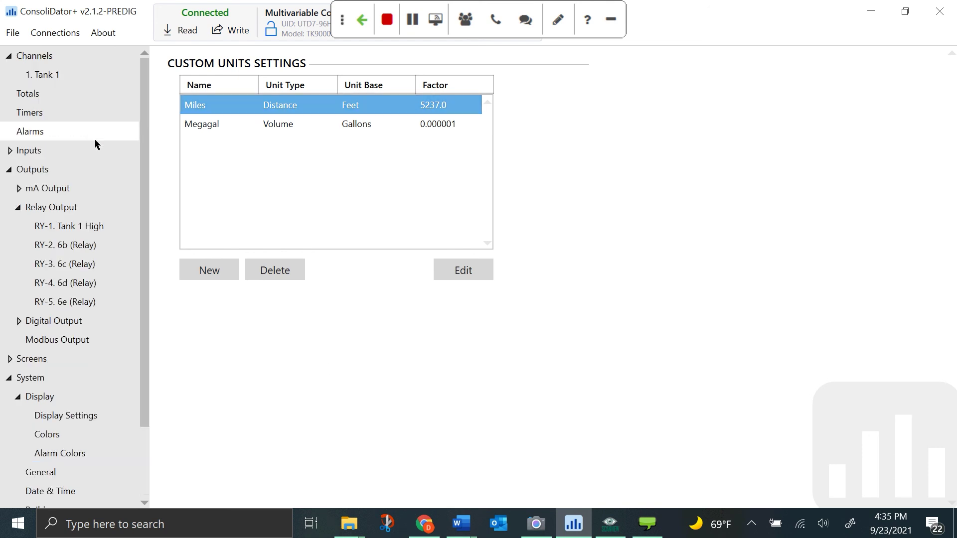
{"action": "left_click", "coordinate": [34, 56]}
{"action": "left_click", "coordinate": [68, 80]}
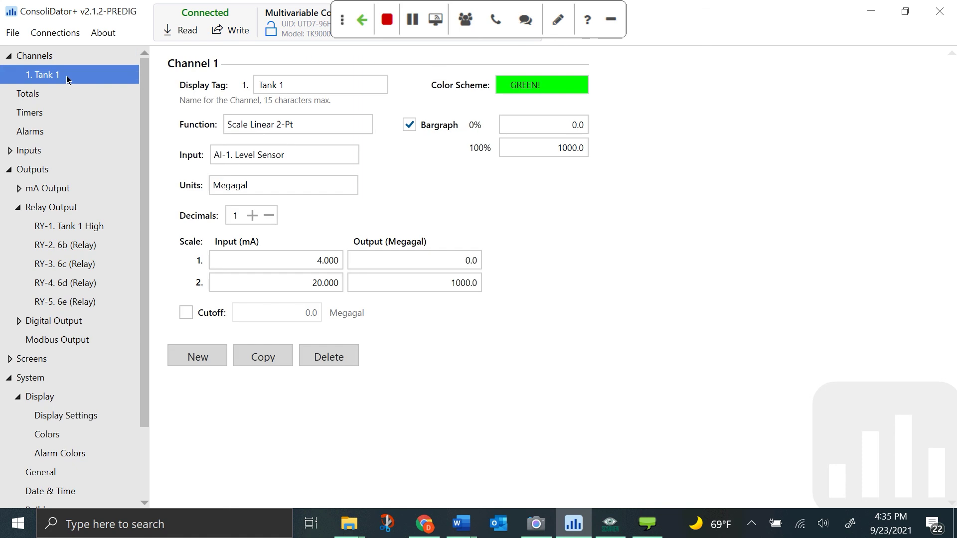
- Examine the Distance and Custom unit choices for the Tank 1 channel, trying the custom Miles unit, and cancel the selection
{"action": "left_click", "coordinate": [295, 187]}
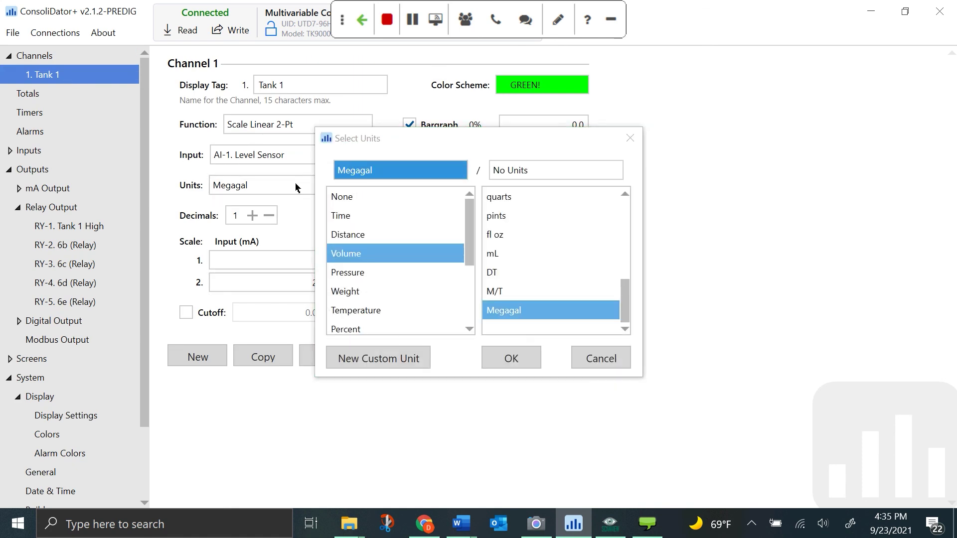
{"action": "left_click", "coordinate": [370, 236]}
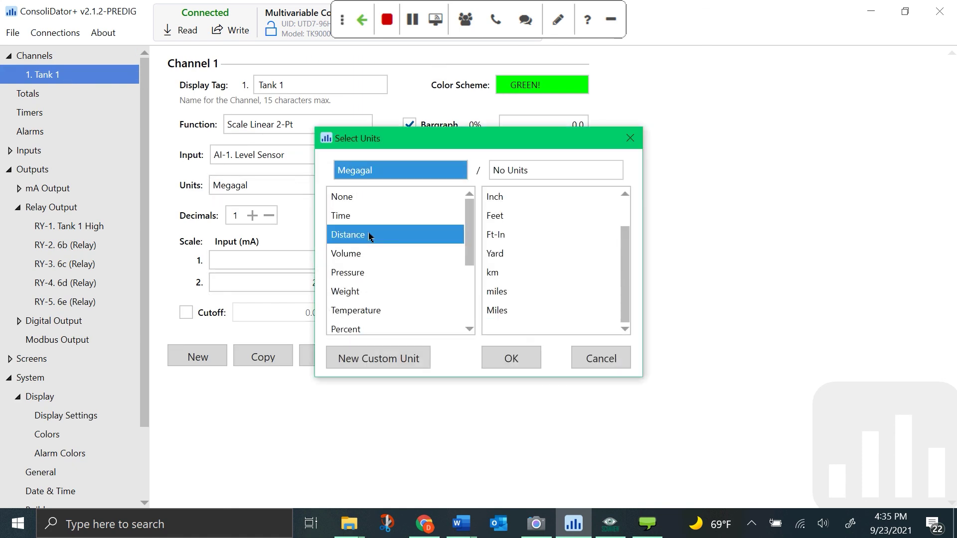
{"action": "left_click", "coordinate": [543, 315]}
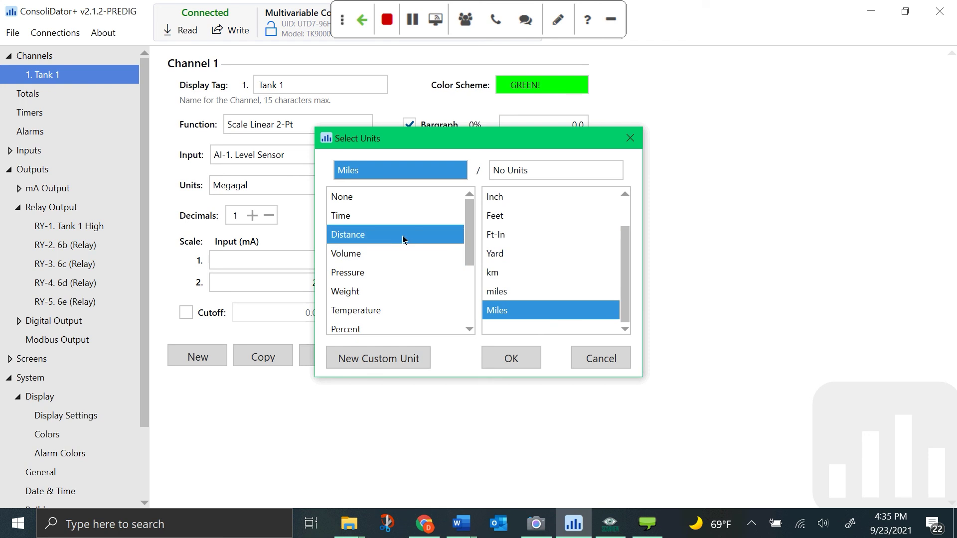
{"action": "scroll", "coordinate": [403, 239], "scroll_direction": "down", "scroll_amount": 2}
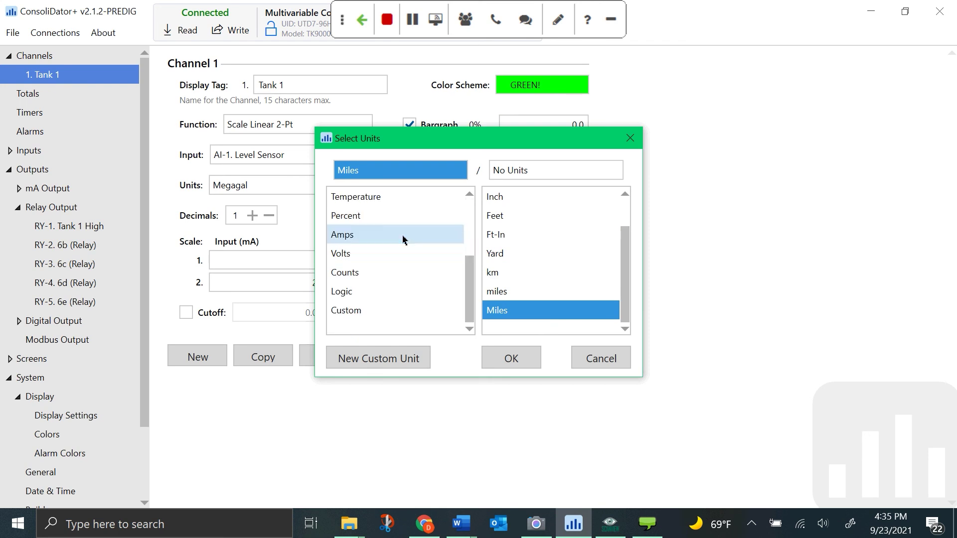
{"action": "left_click", "coordinate": [375, 315]}
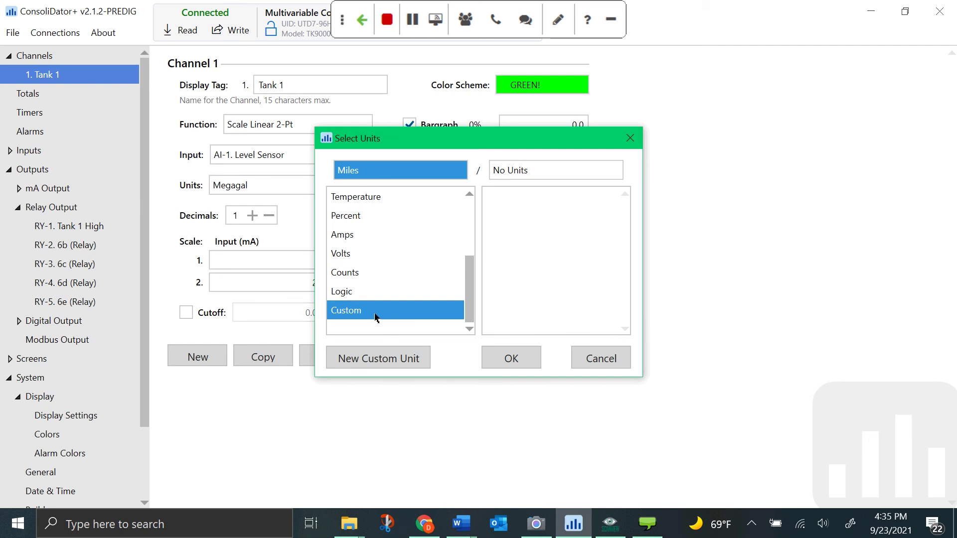
{"action": "scroll", "coordinate": [422, 223], "scroll_direction": "up", "scroll_amount": 2}
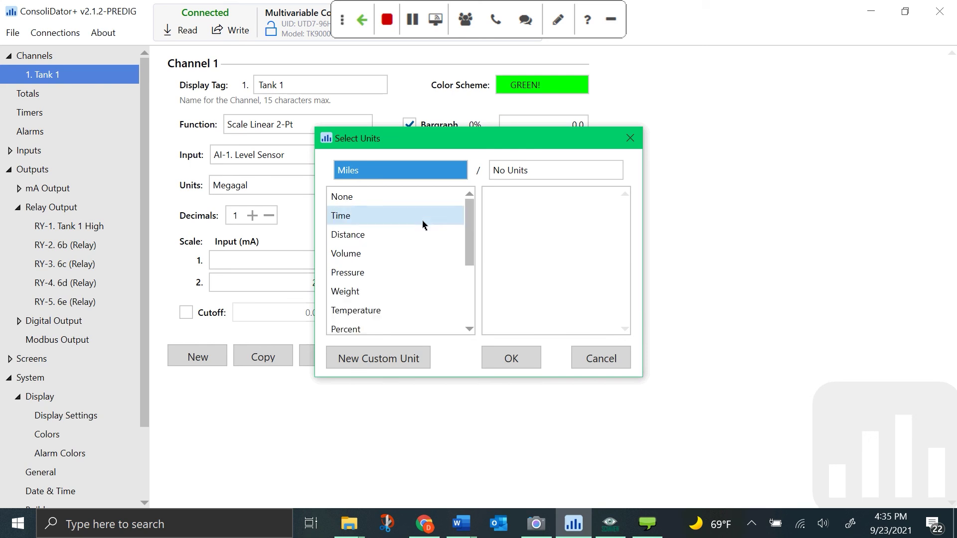
{"action": "left_click", "coordinate": [405, 236]}
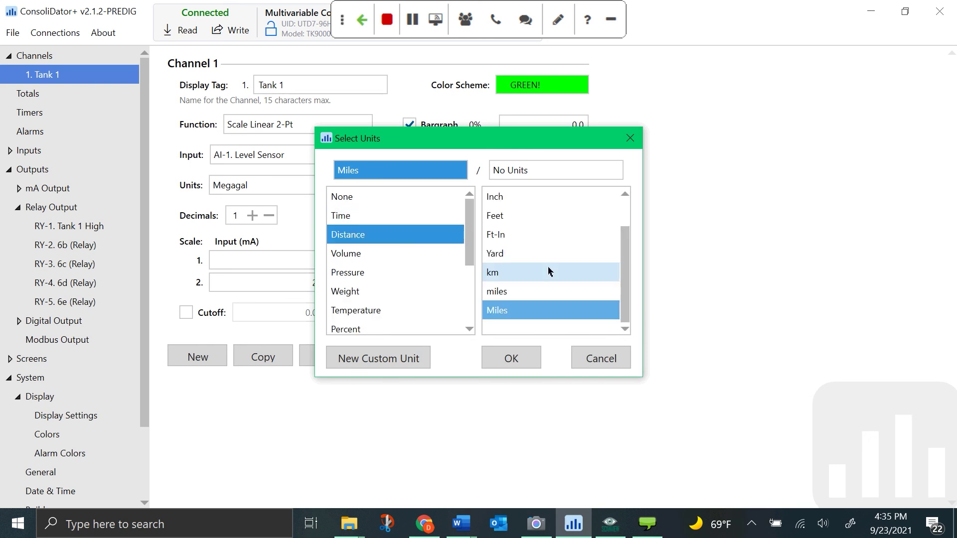
{"action": "left_click", "coordinate": [588, 358]}
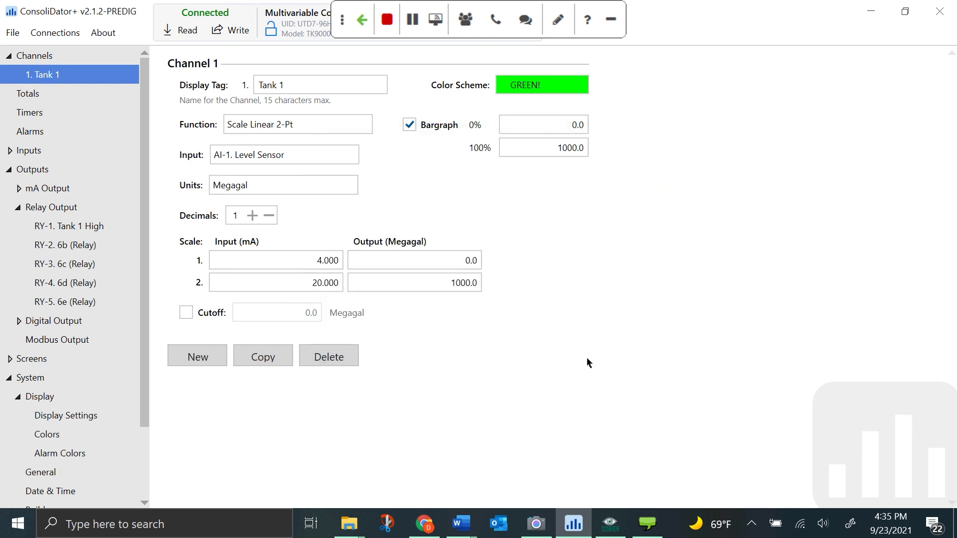